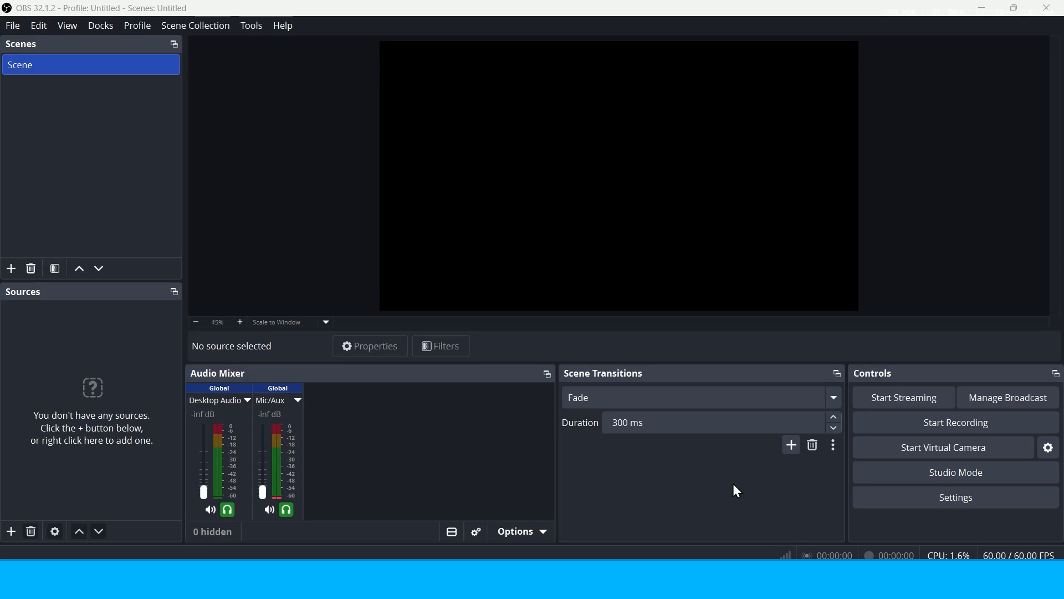
Set the base (canvas) resolution to 1080x1920 in the video settings.
{"action": "left_click", "coordinate": [954, 501]}
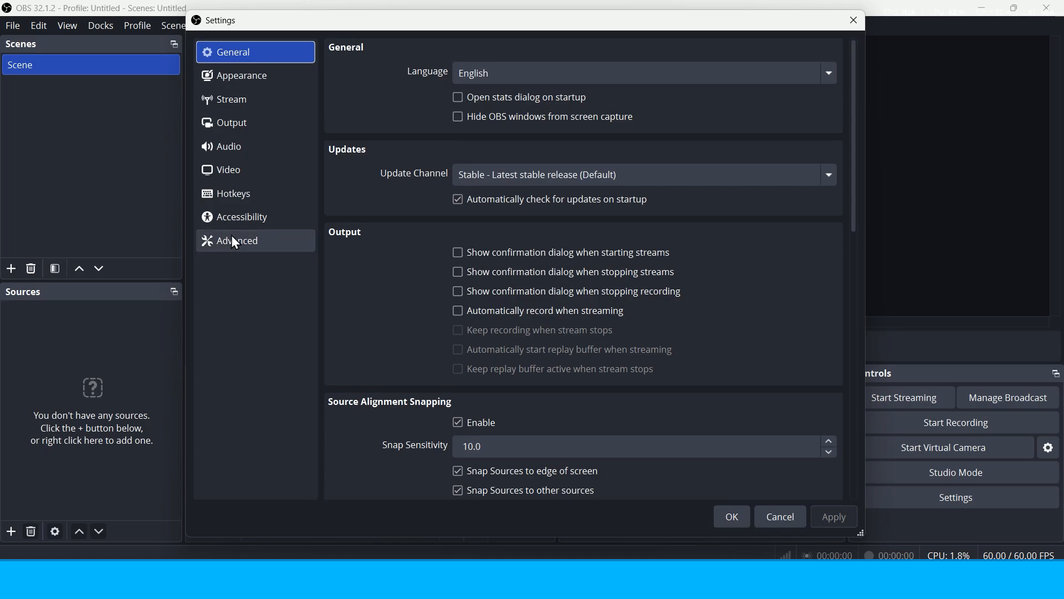
{"action": "left_click", "coordinate": [245, 74]}
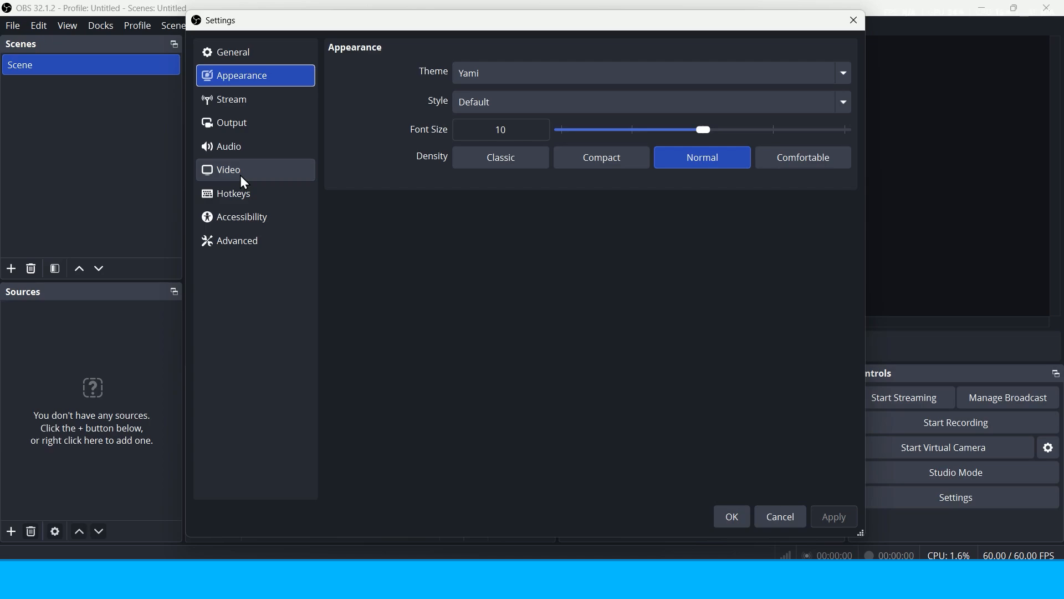
{"action": "left_click", "coordinate": [210, 175]}
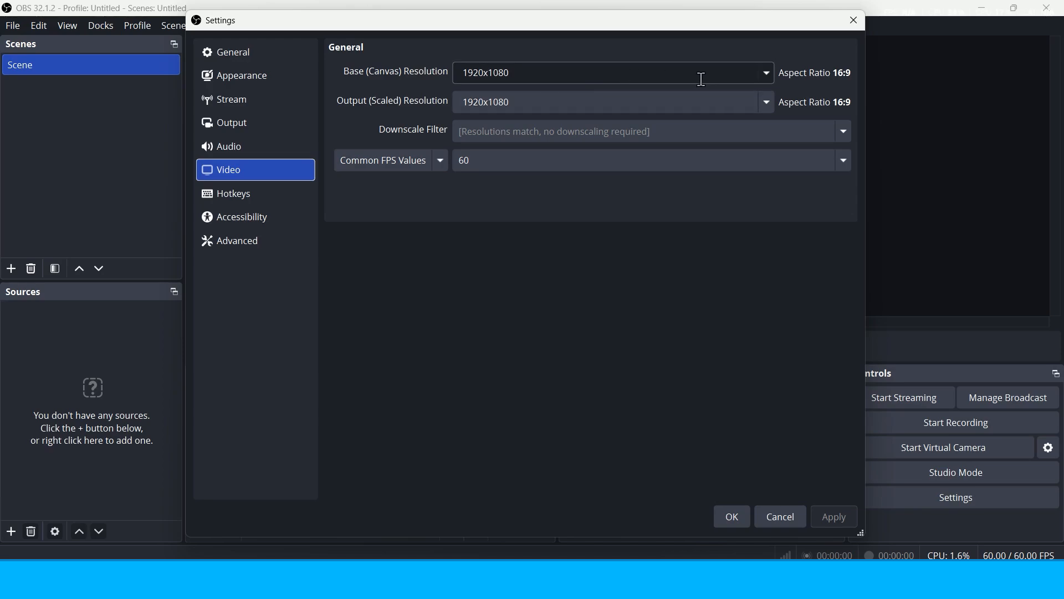
{"action": "double_click", "coordinate": [668, 74]}
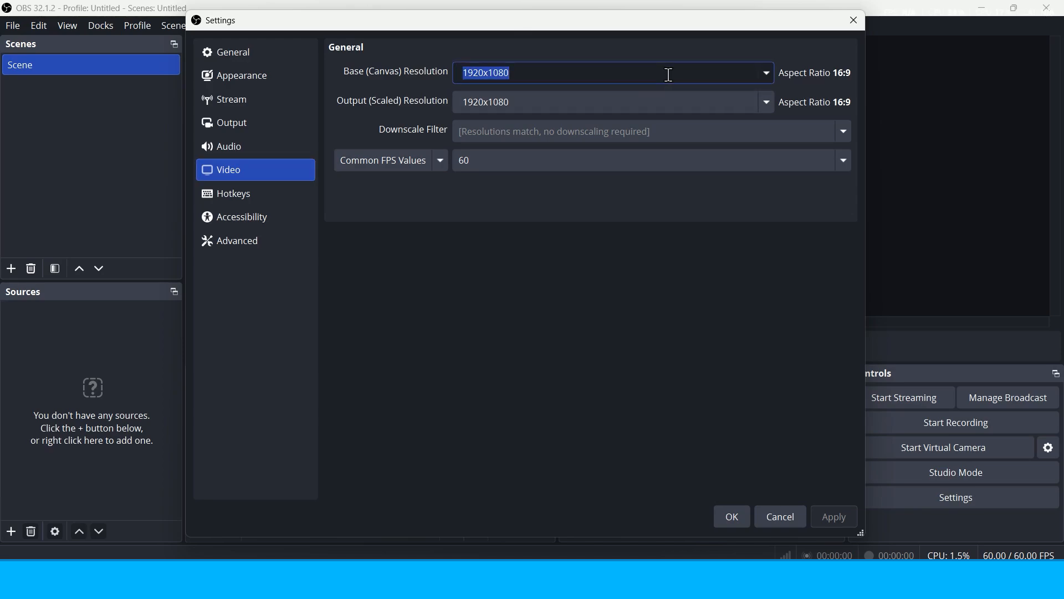
{"action": "left_click", "coordinate": [766, 73]}
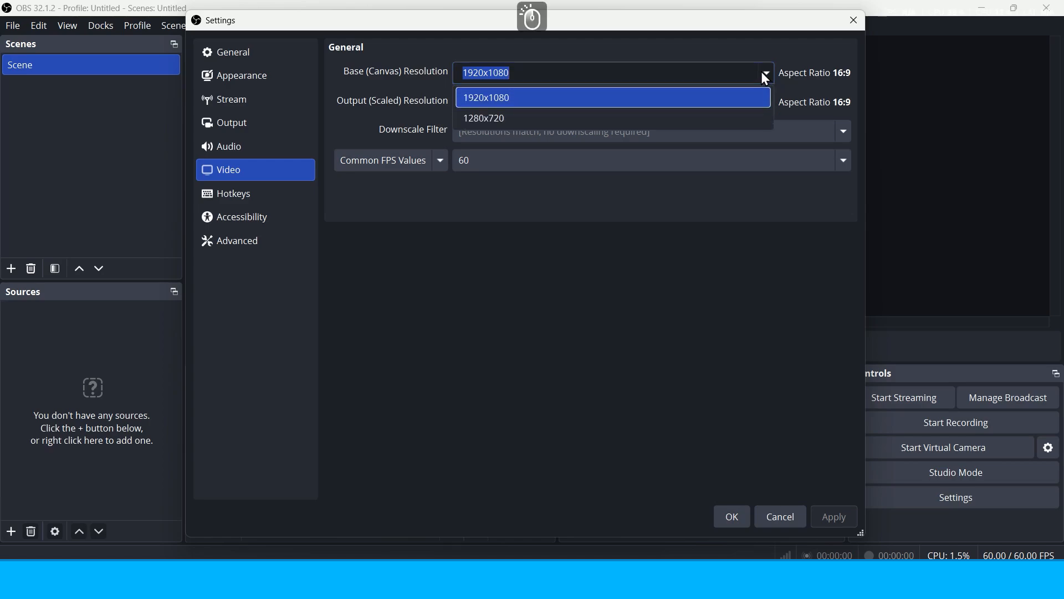
{"action": "left_click", "coordinate": [773, 87]}
{"action": "left_click", "coordinate": [770, 78]}
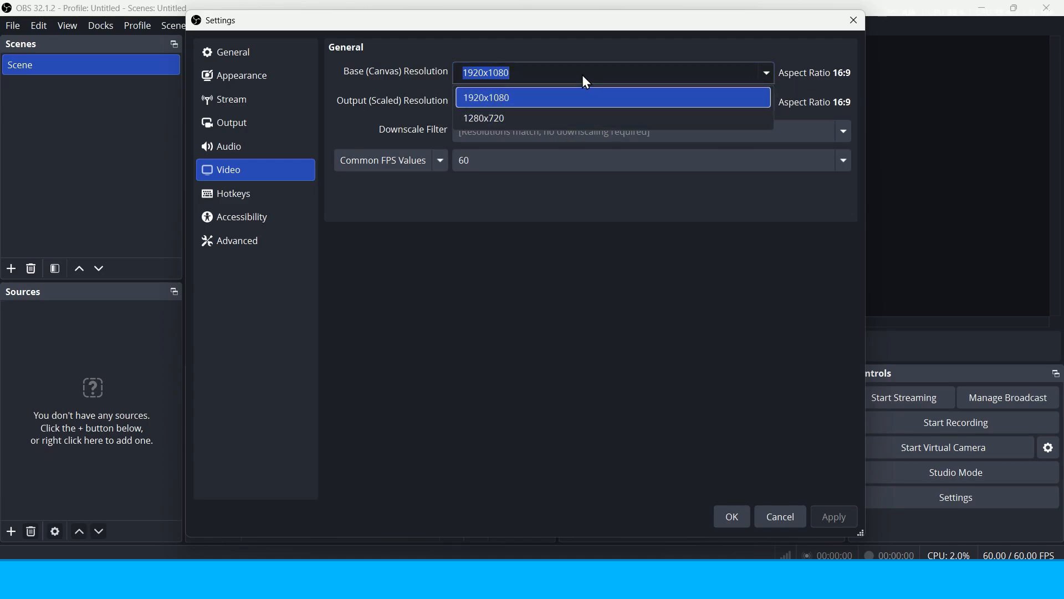
{"action": "key", "text": "Down"}
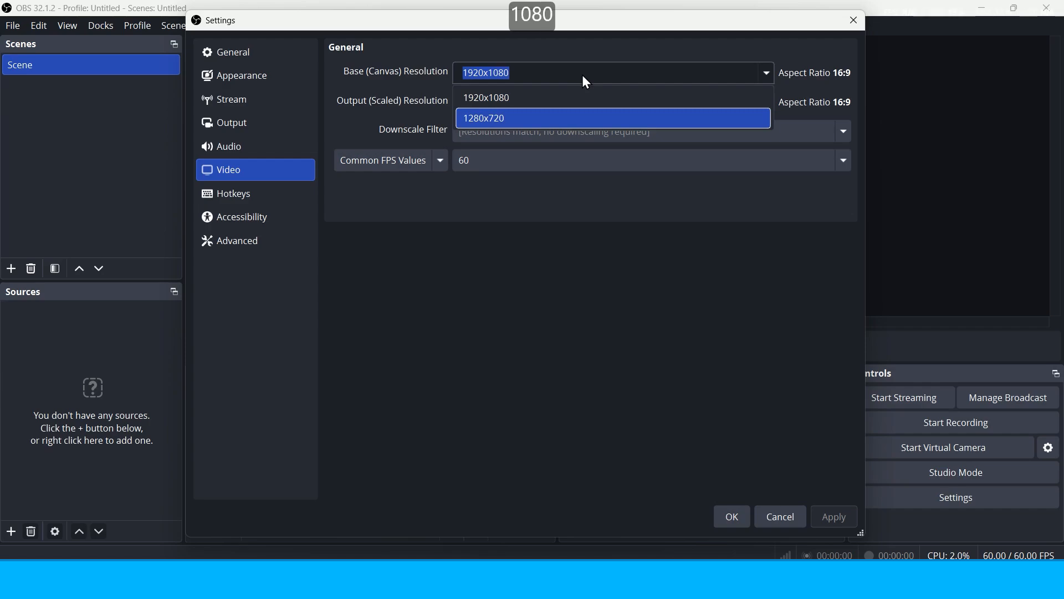
{"action": "left_click", "coordinate": [529, 69]}
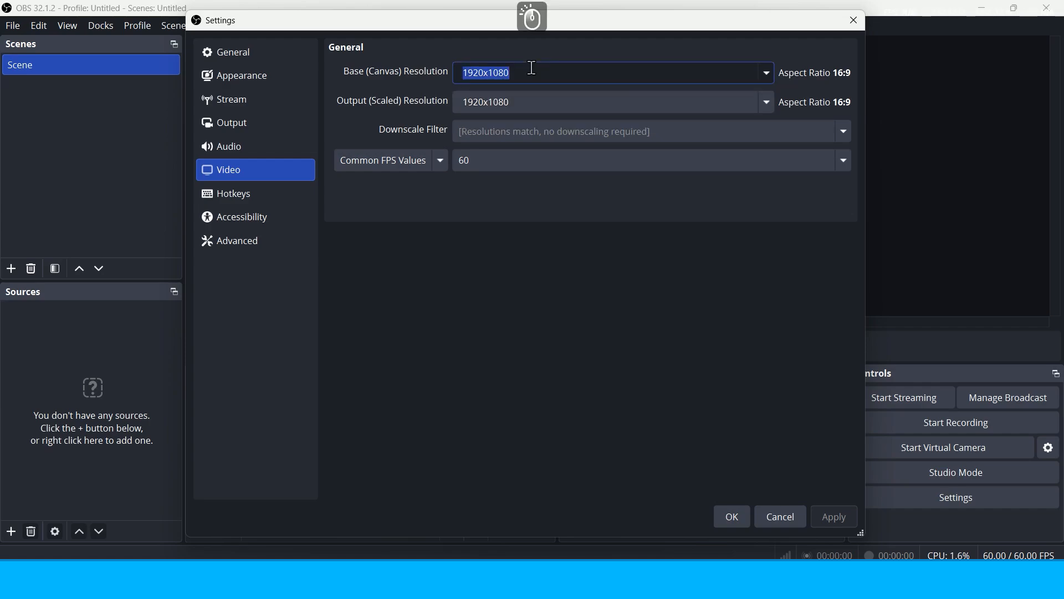
{"action": "type", "text": "1080x"}
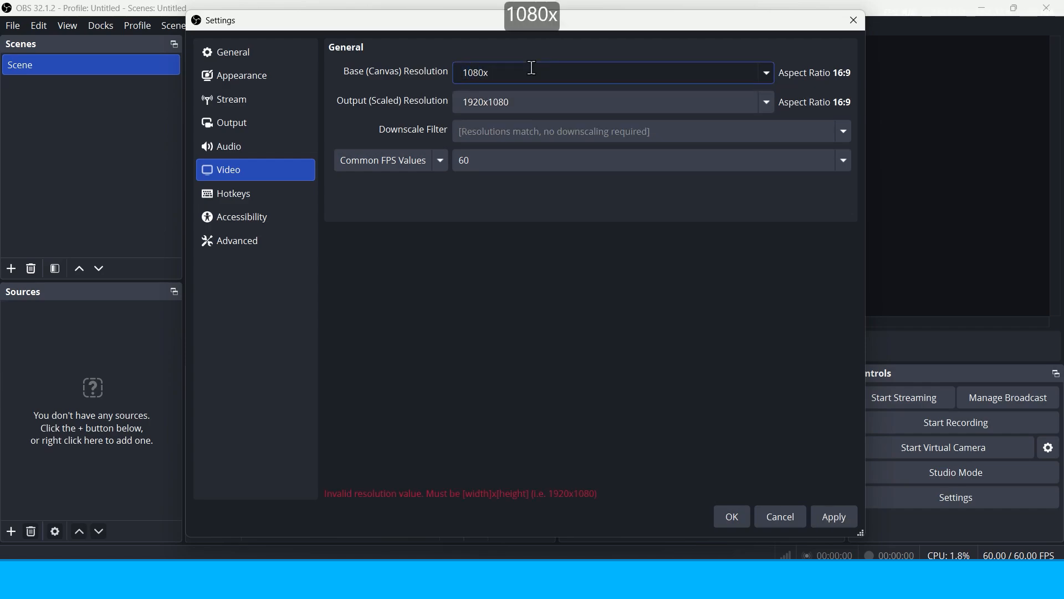
{"action": "type", "text": "192"}
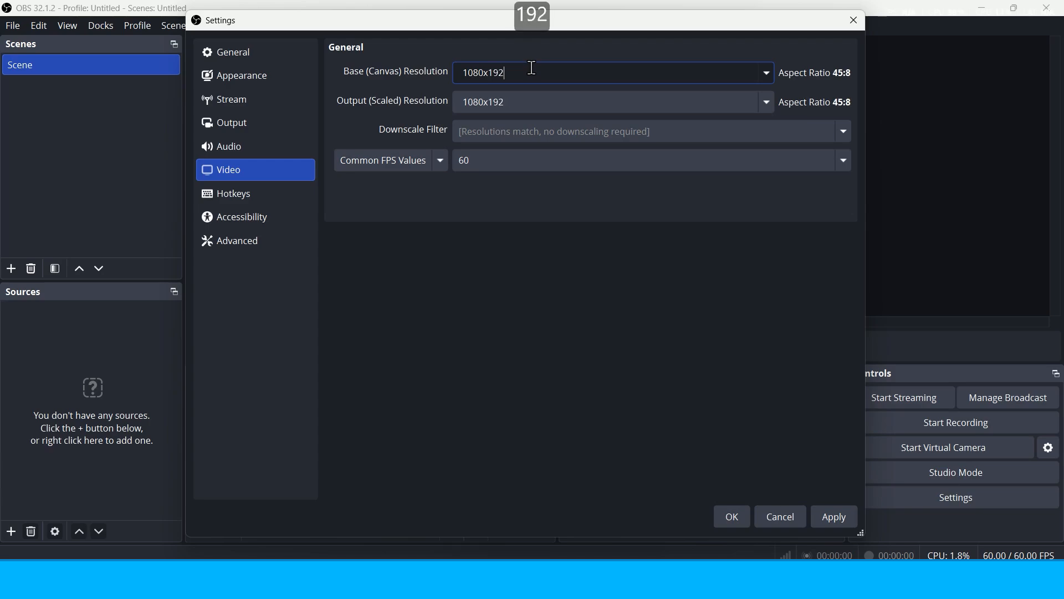
{"action": "type", "text": "0"}
{"action": "left_click", "coordinate": [578, 219]}
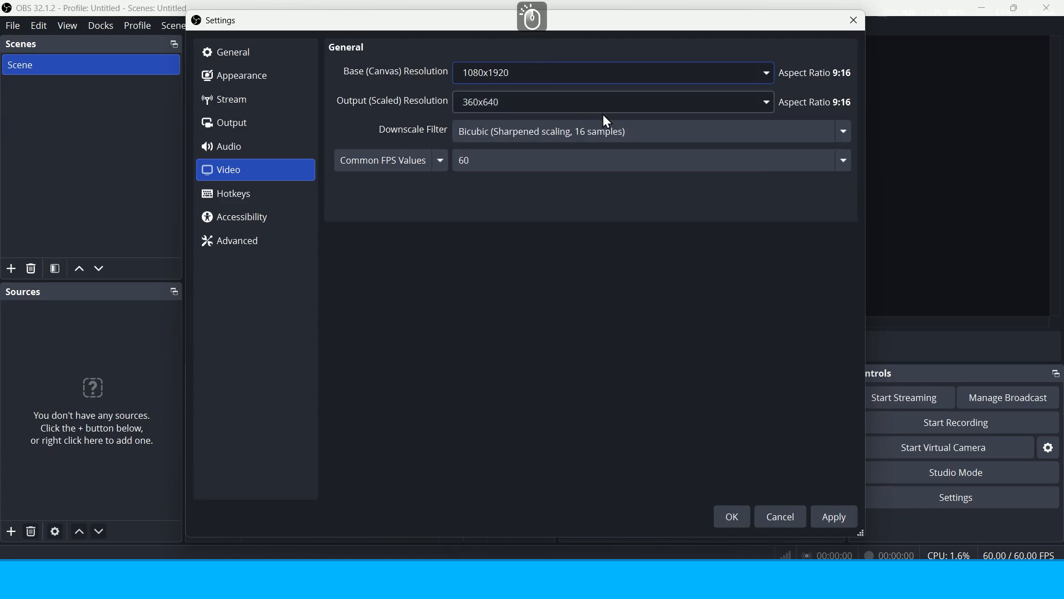
Set the output (scaled) resolution to 1080x1920 and save the video settings.
{"action": "left_click", "coordinate": [770, 100]}
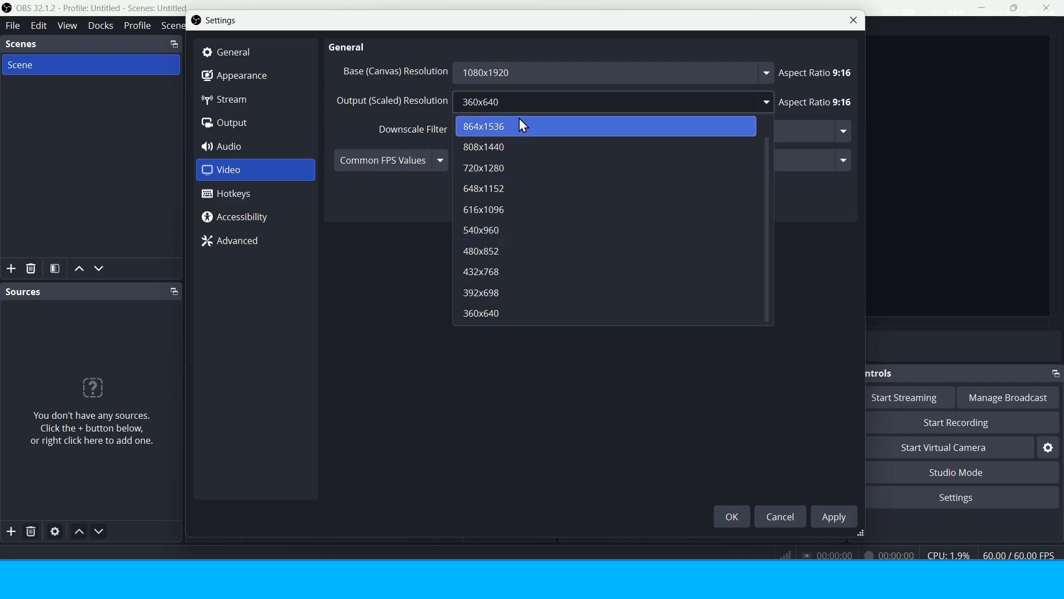
{"action": "left_click", "coordinate": [497, 97]}
{"action": "double_click", "coordinate": [498, 97]}
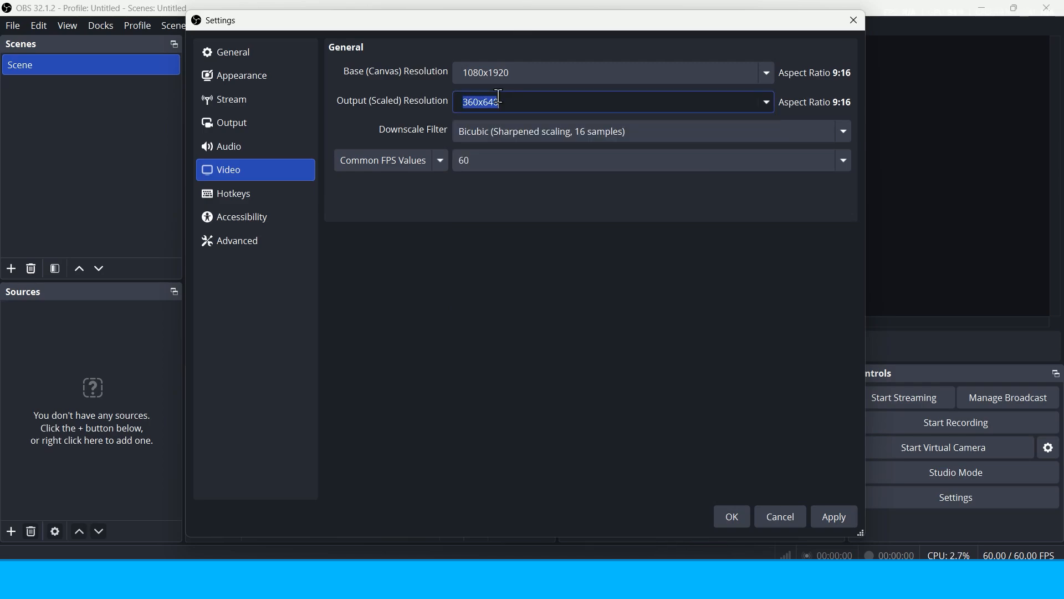
{"action": "type", "text": "1080x1080"}
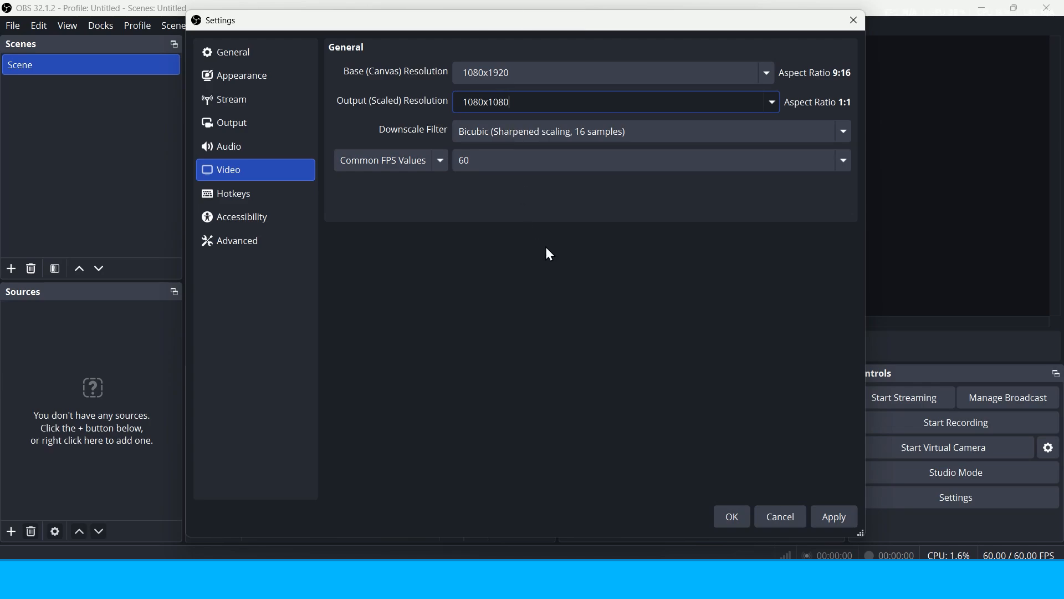
{"action": "key", "text": "BackSpace"}
{"action": "key", "text": "BackSpace"}
{"action": "key", "text": "BackSpace"}
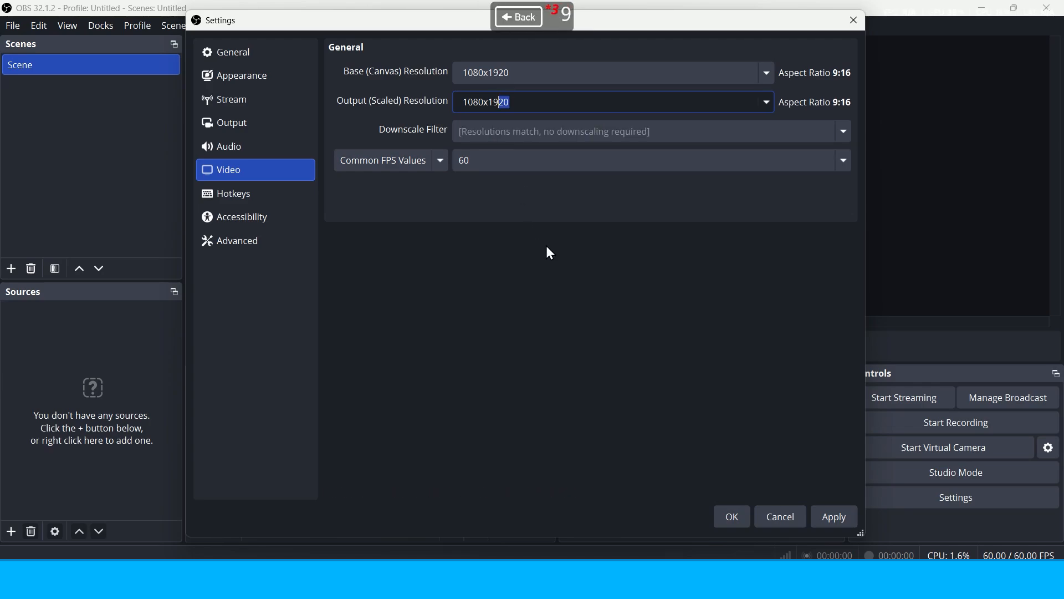
{"action": "type", "text": "920"}
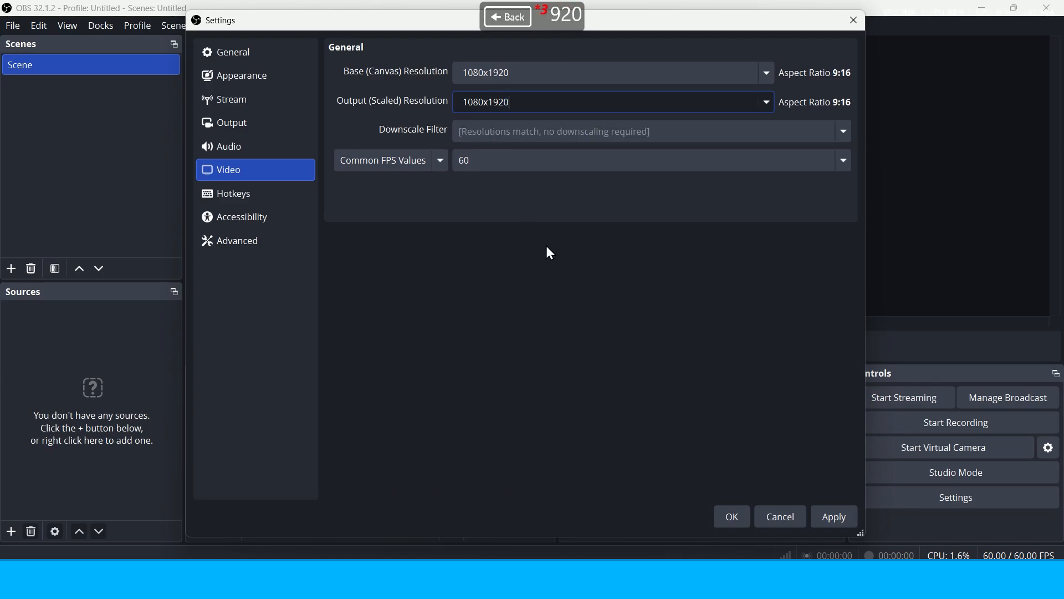
{"action": "left_click", "coordinate": [836, 515]}
{"action": "left_click", "coordinate": [733, 517]}
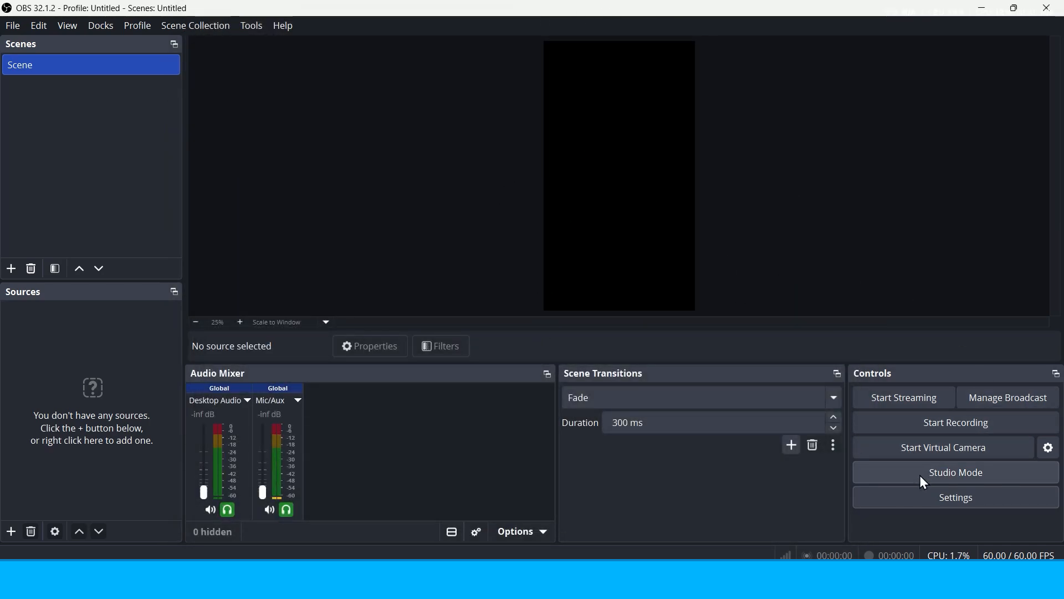
Set the base (canvas) resolution to 1920x1080 in the video settings and apply the change.
{"action": "left_click", "coordinate": [923, 494]}
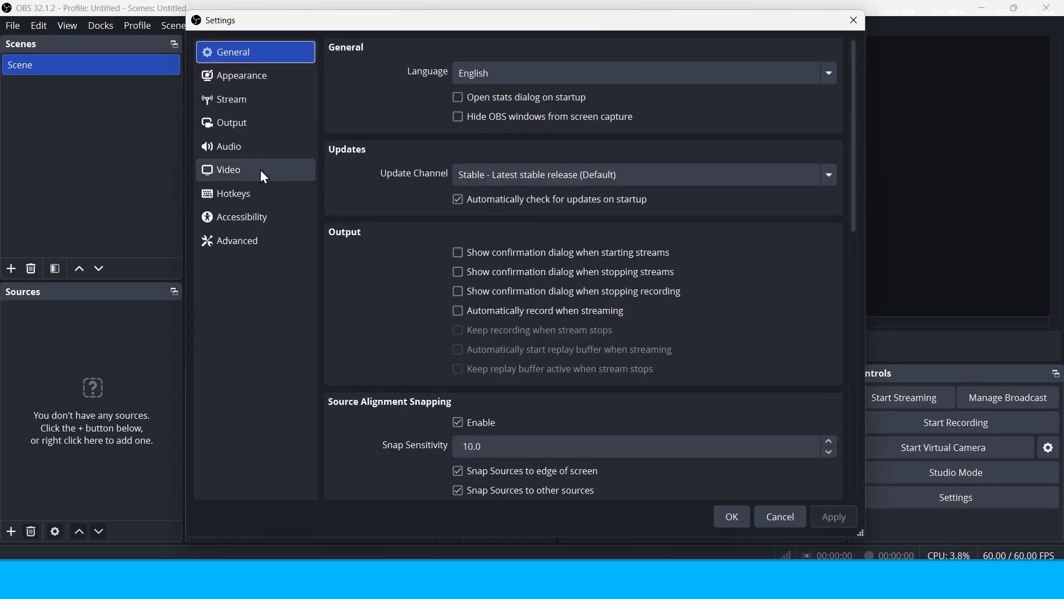
{"action": "left_click", "coordinate": [260, 170]}
{"action": "double_click", "coordinate": [522, 74]}
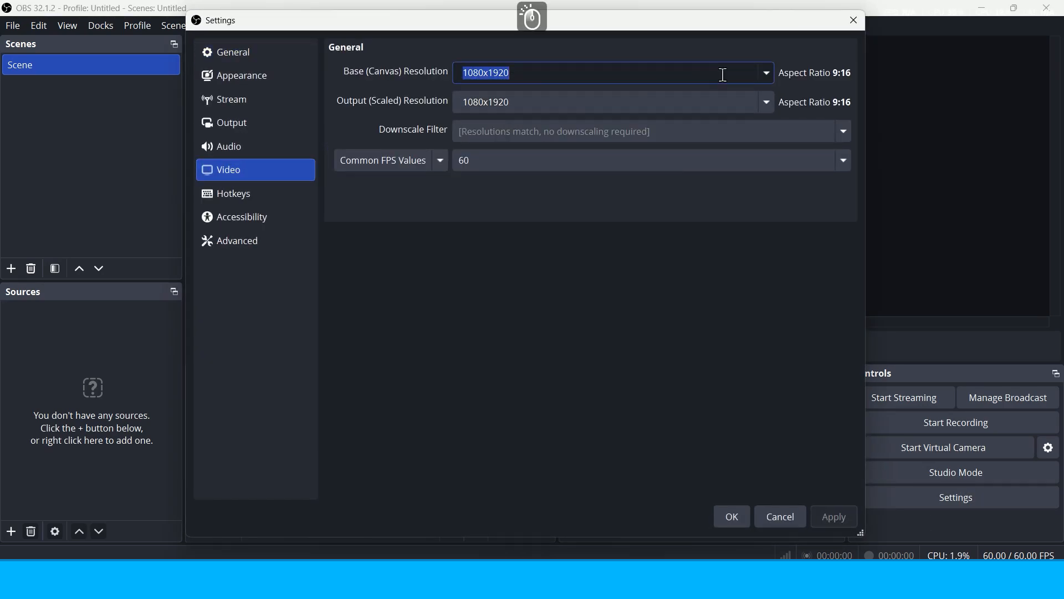
{"action": "left_click", "coordinate": [766, 79]}
{"action": "left_click", "coordinate": [518, 100]}
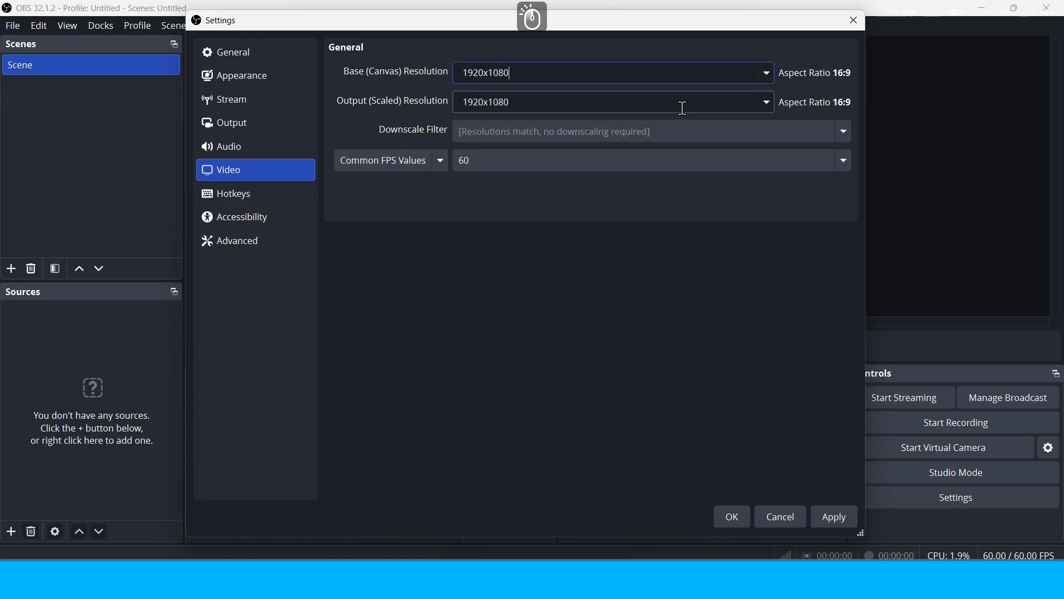
{"action": "left_click", "coordinate": [830, 517]}
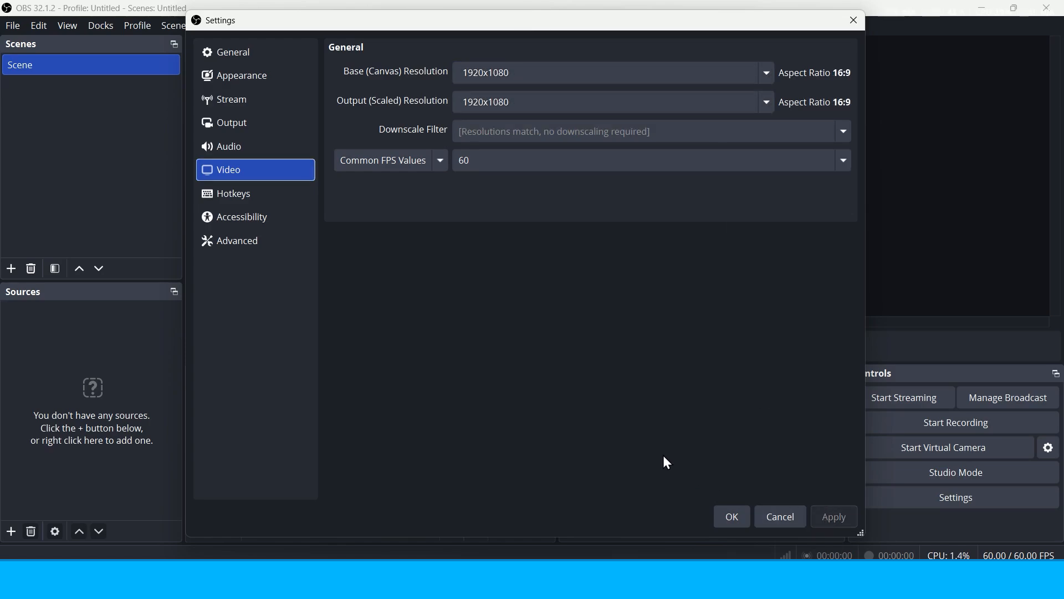
Set the common FPS value to 30 and apply the change.
{"action": "left_click", "coordinate": [496, 161]}
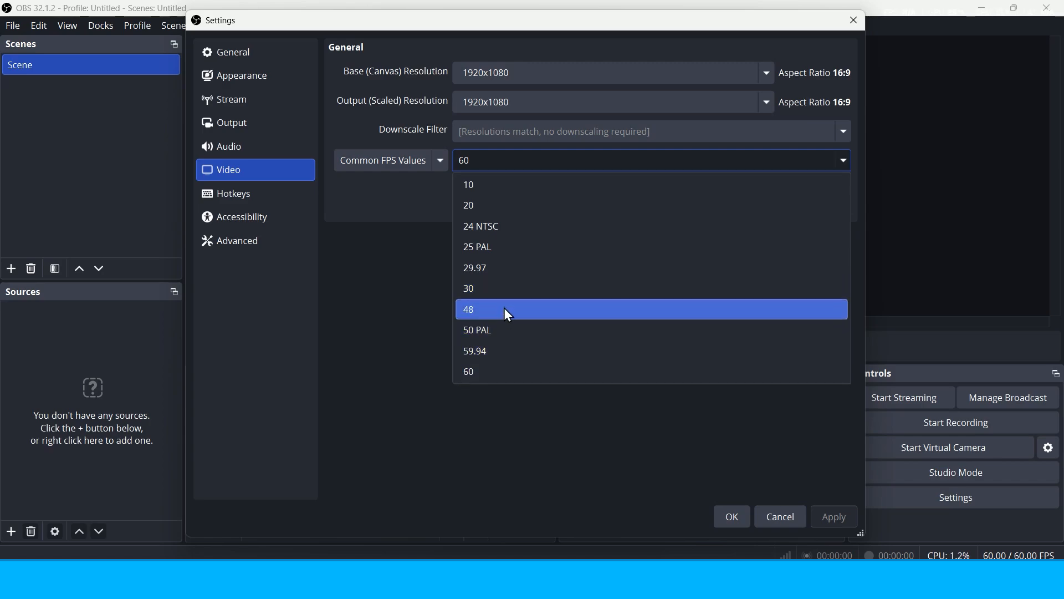
{"action": "left_click", "coordinate": [511, 289]}
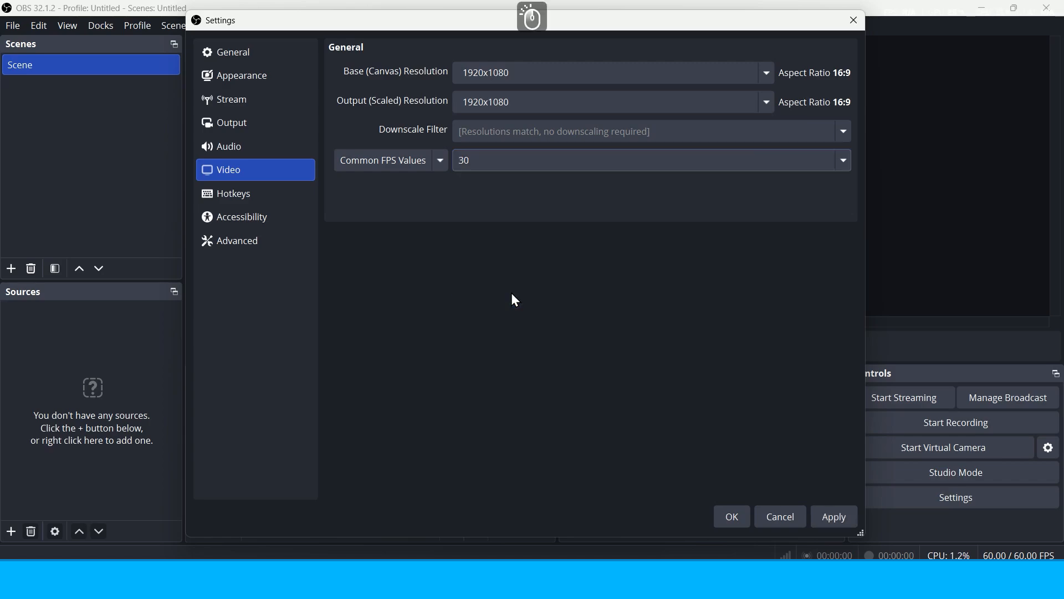
{"action": "left_click", "coordinate": [844, 520]}
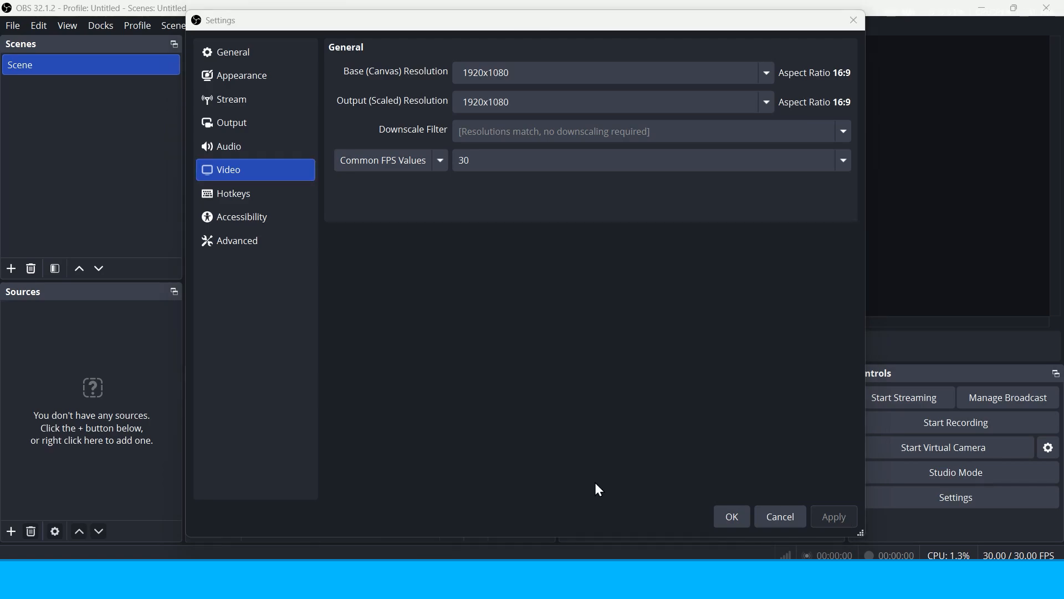
Examine the streaming video bitrate and the recording folder choice in the output settings, leaving both as they are.
{"action": "left_click", "coordinate": [238, 122]}
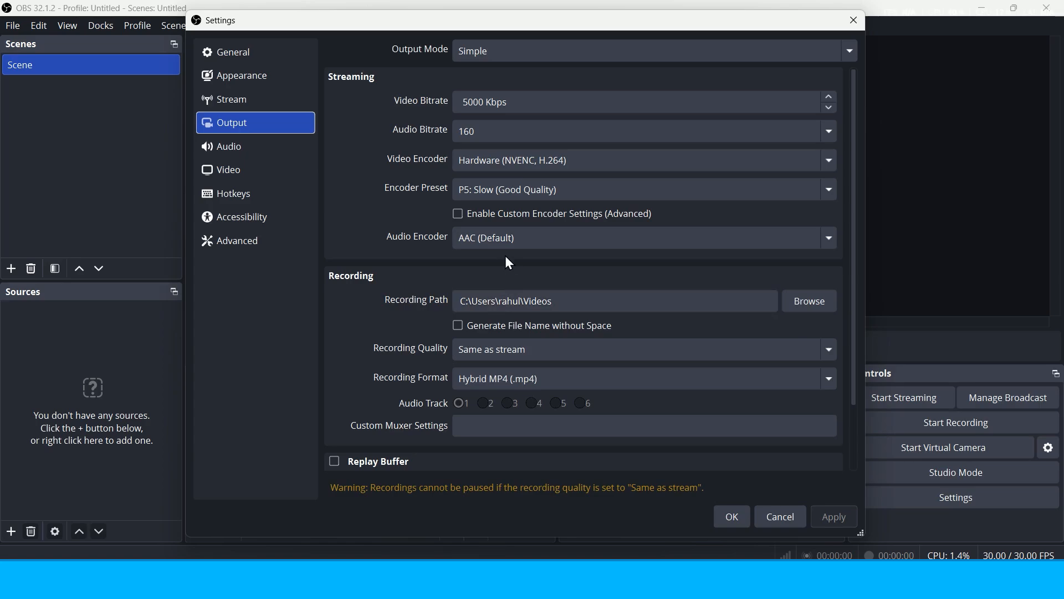
{"action": "left_click", "coordinate": [476, 102]}
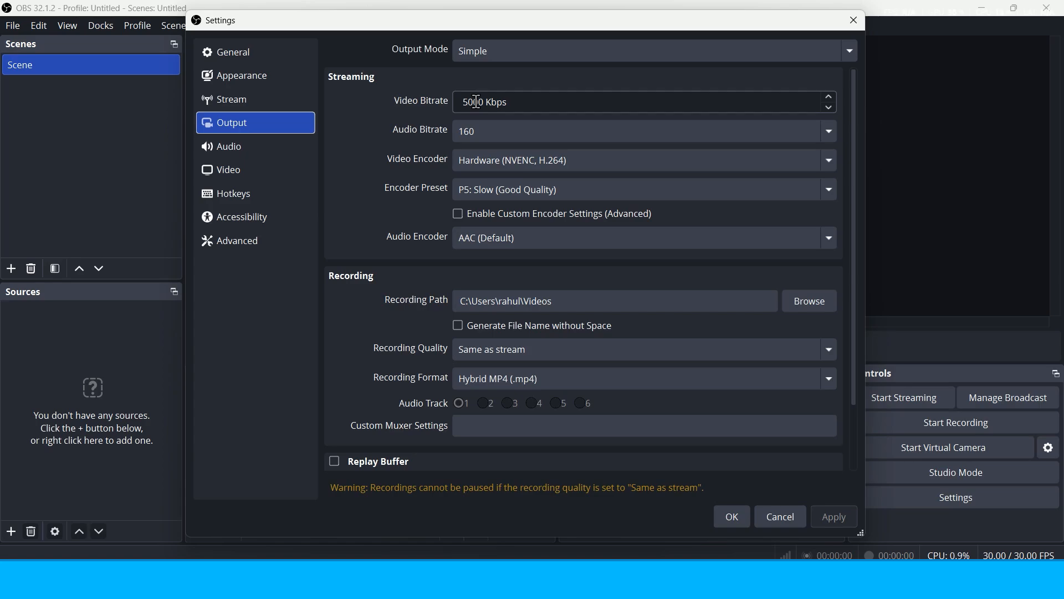
{"action": "left_click", "coordinate": [535, 100]}
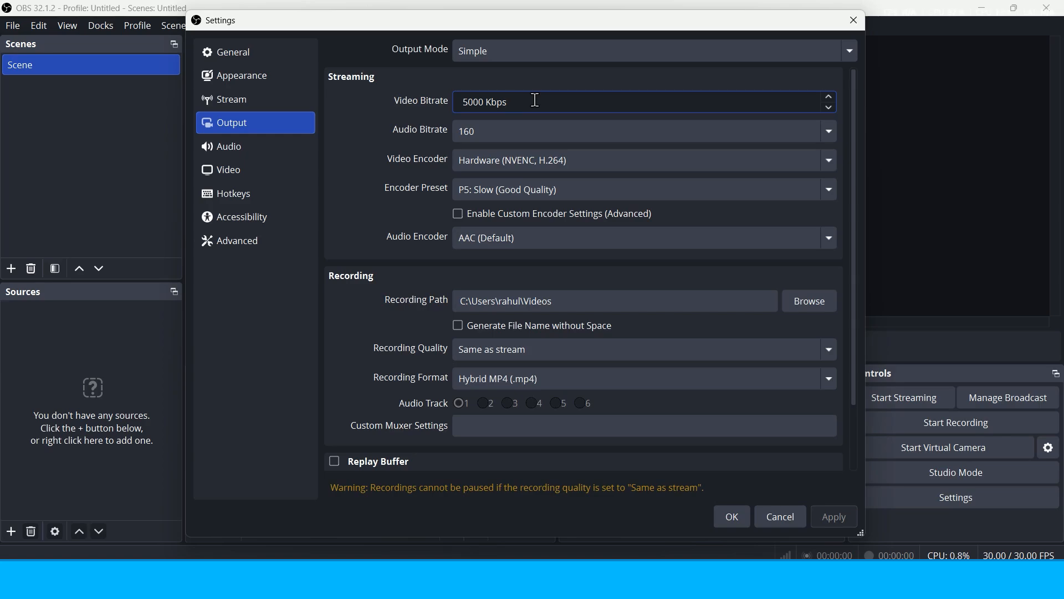
{"action": "left_click_drag", "start_coordinate": [485, 102], "coordinate": [460, 101]}
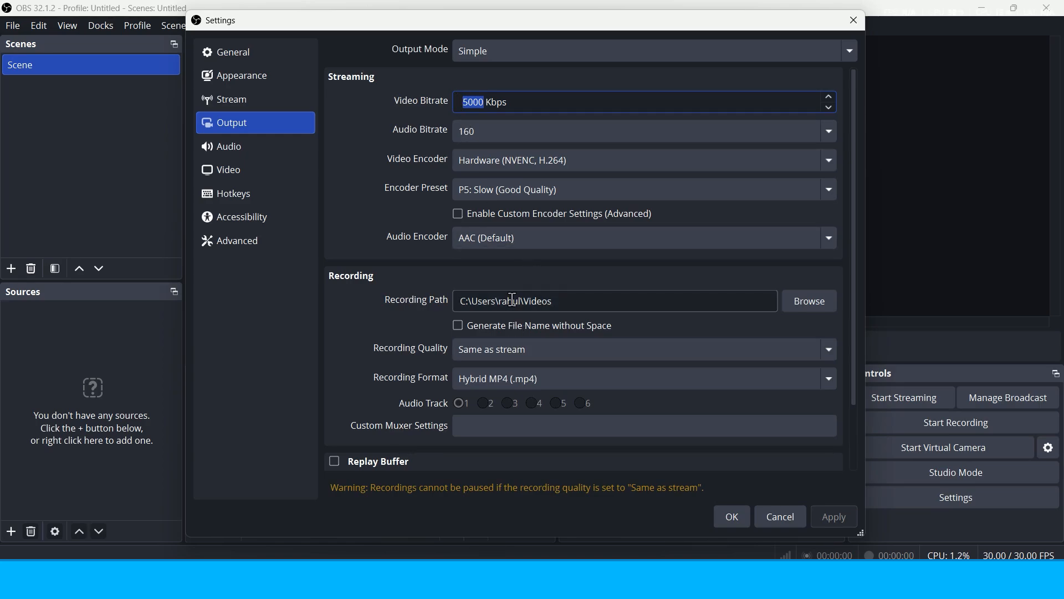
{"action": "left_click", "coordinate": [809, 305]}
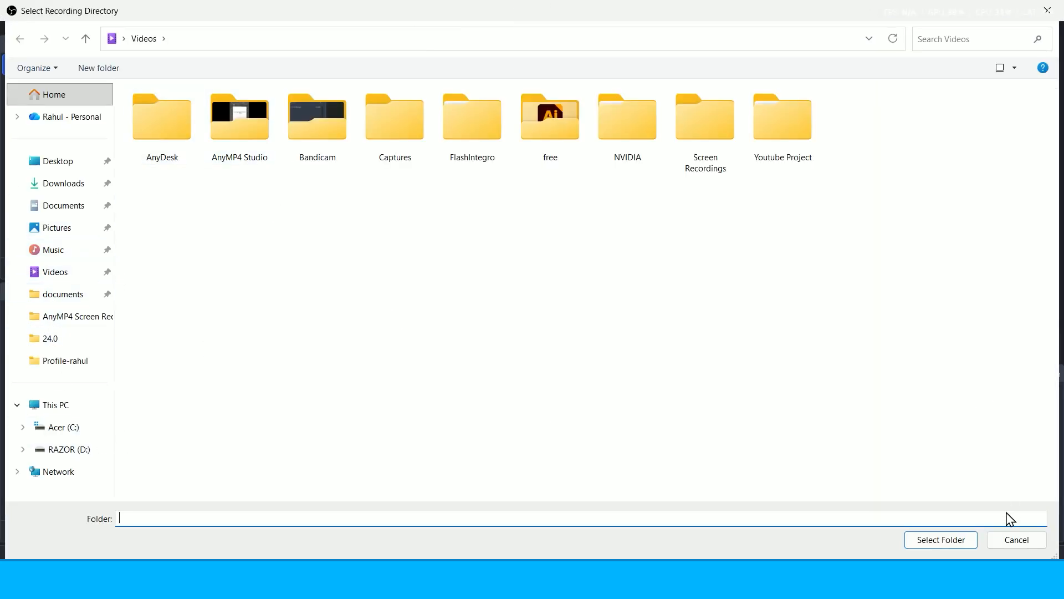
{"action": "left_click", "coordinate": [1017, 540]}
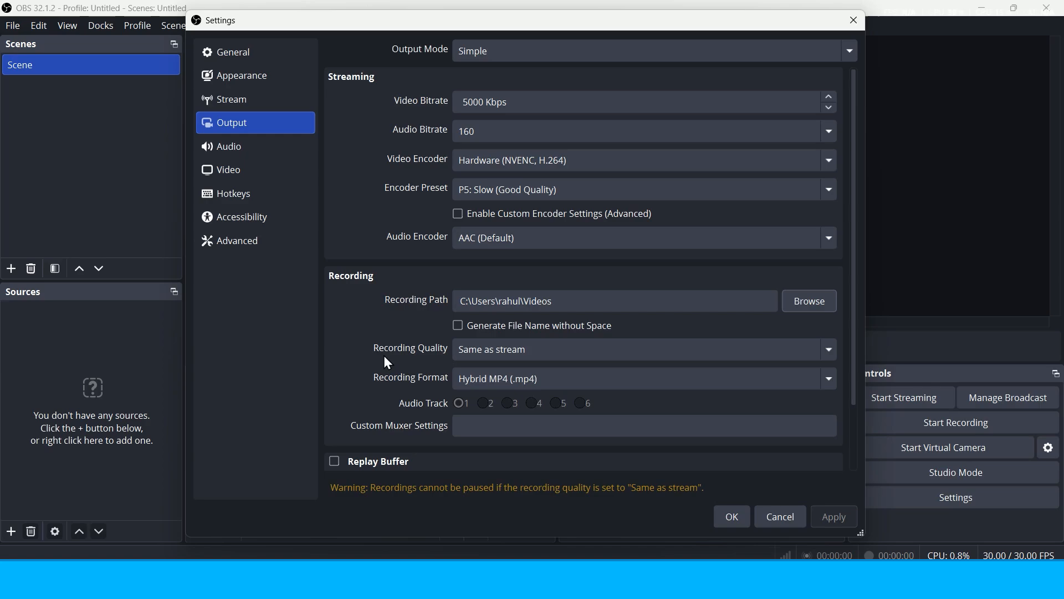
Choose Same as stream as the recording quality and Hybrid MP4 (.mp4) as the recording format.
{"action": "left_click", "coordinate": [486, 355]}
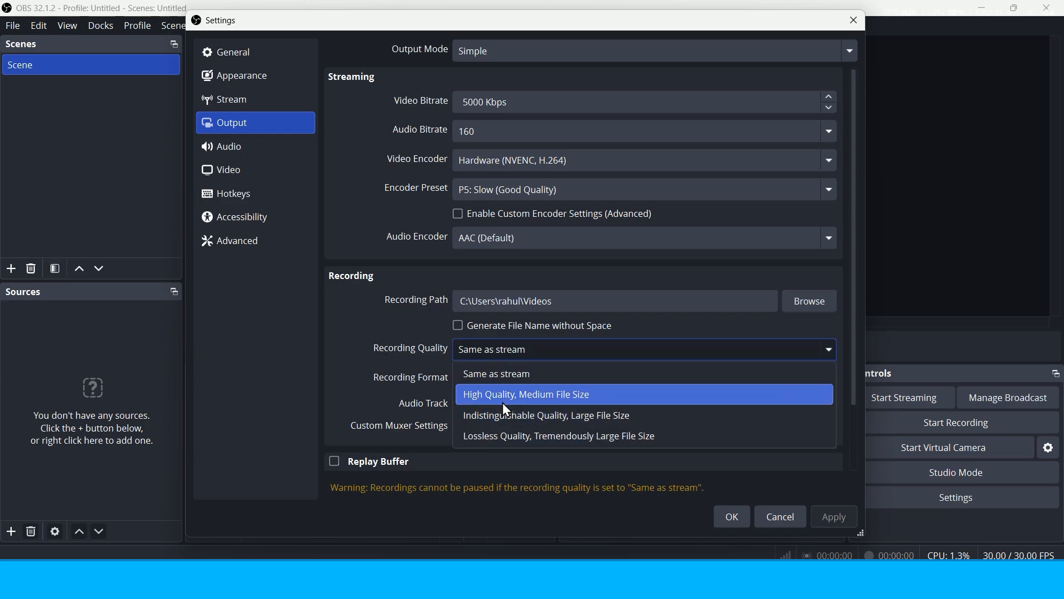
{"action": "left_click", "coordinate": [500, 374]}
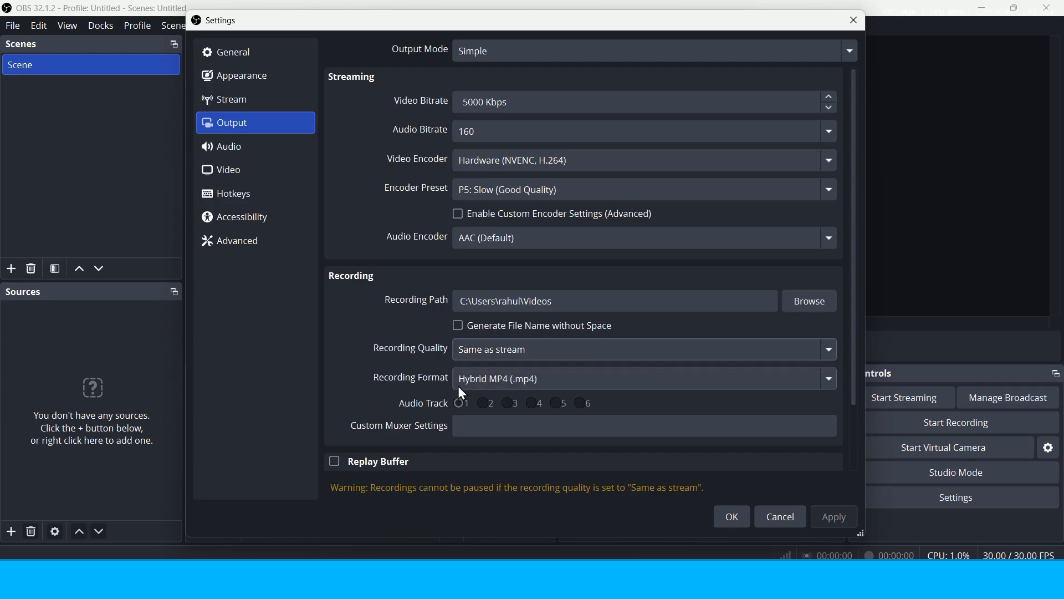
{"action": "left_click", "coordinate": [485, 386]}
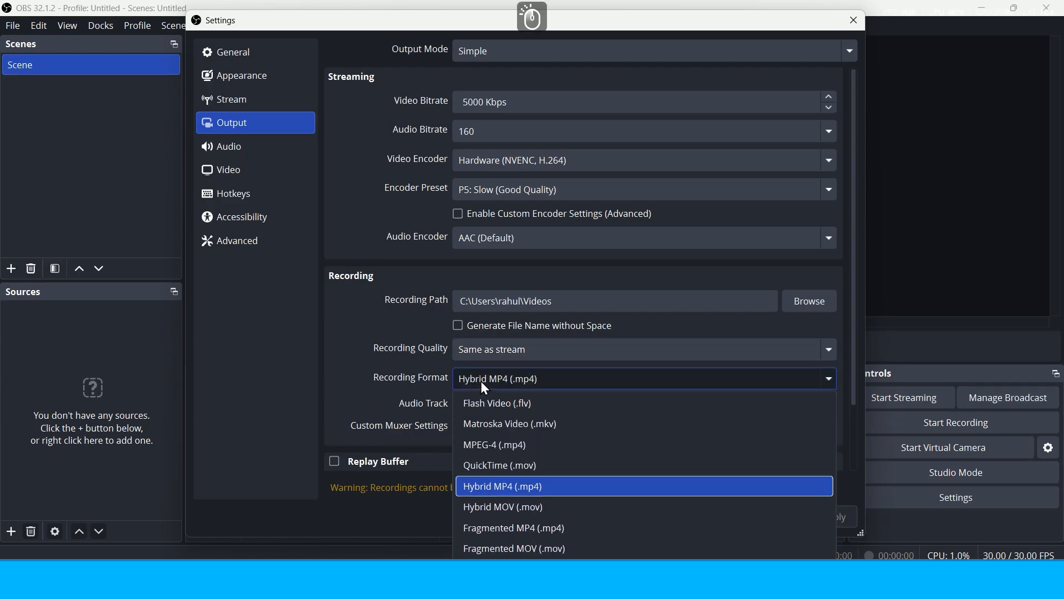
{"action": "left_click", "coordinate": [474, 487]}
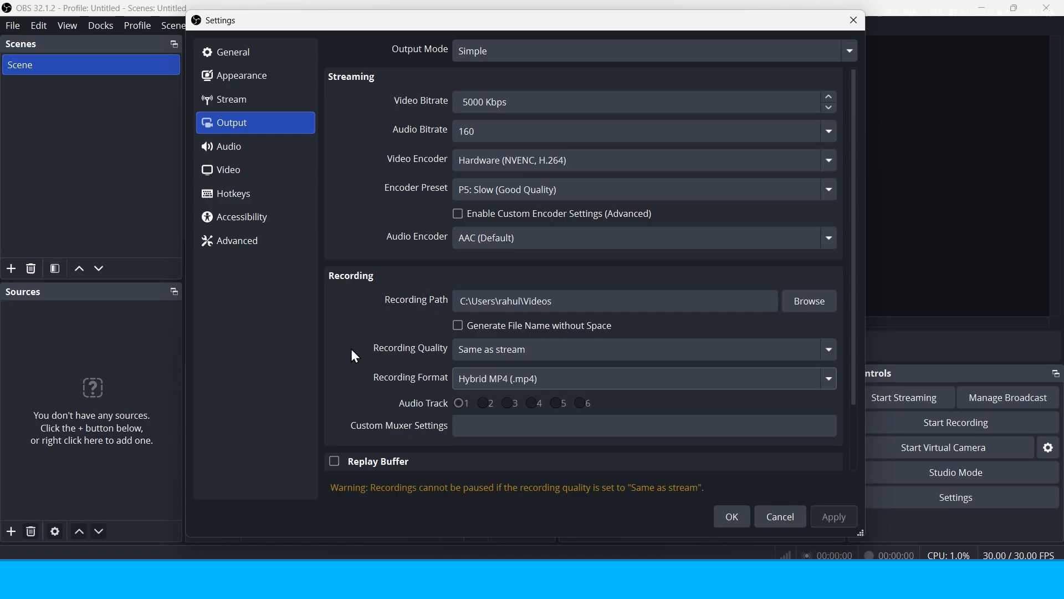
Choose YouTube - RTMPS as the streaming service in the stream settings and disconnect the connected account.
{"action": "left_click", "coordinate": [242, 97]}
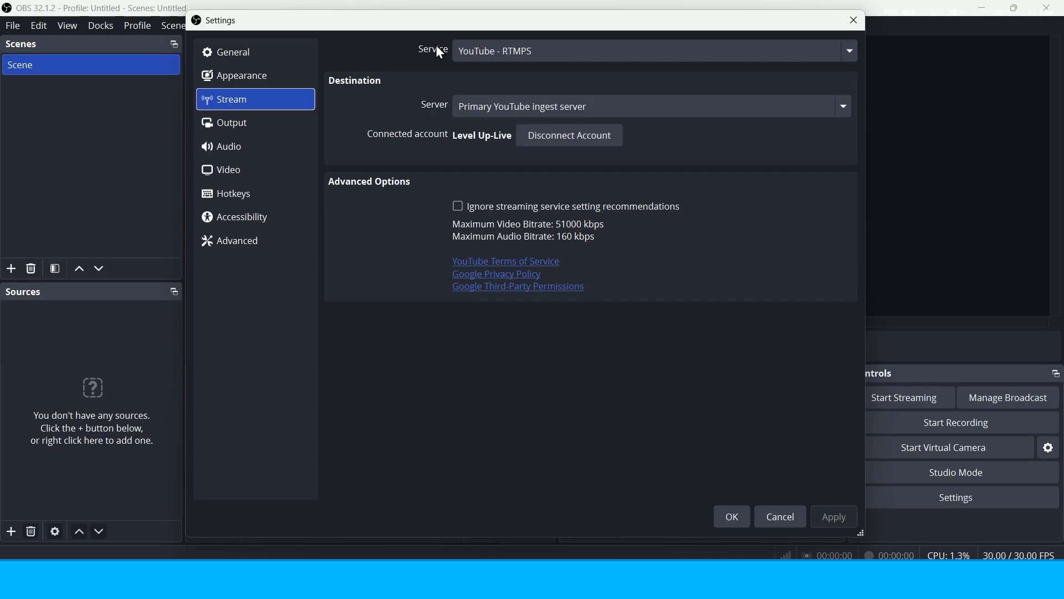
{"action": "left_click", "coordinate": [483, 58]}
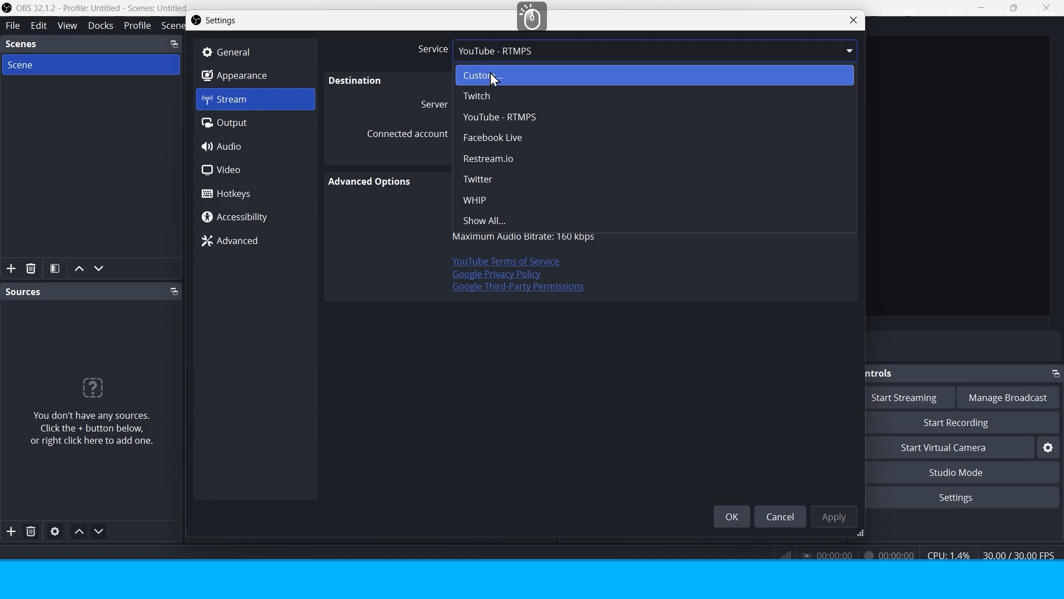
{"action": "left_click", "coordinate": [487, 119]}
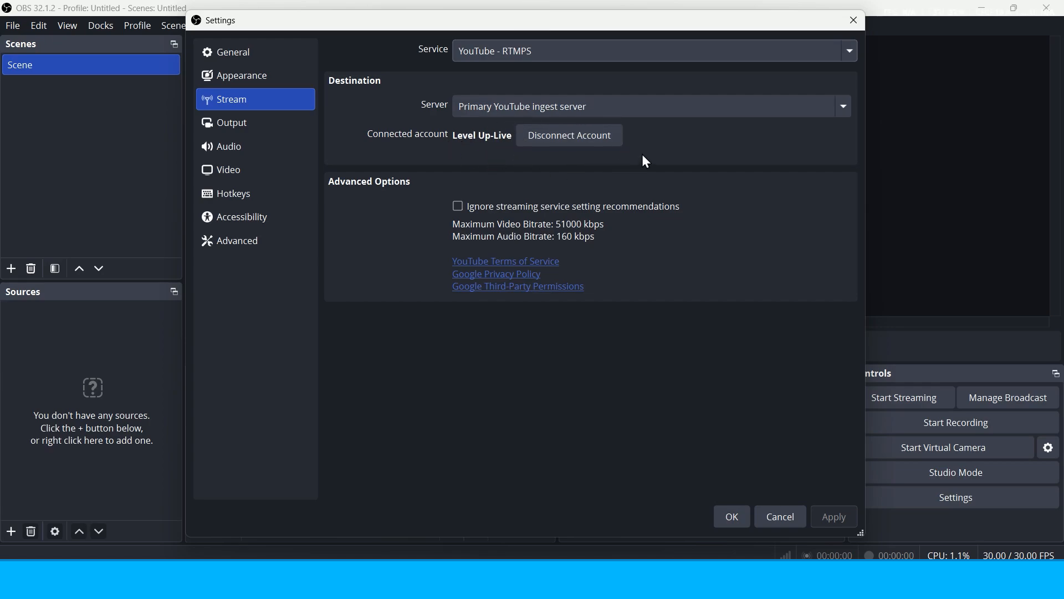
{"action": "left_click", "coordinate": [565, 138]}
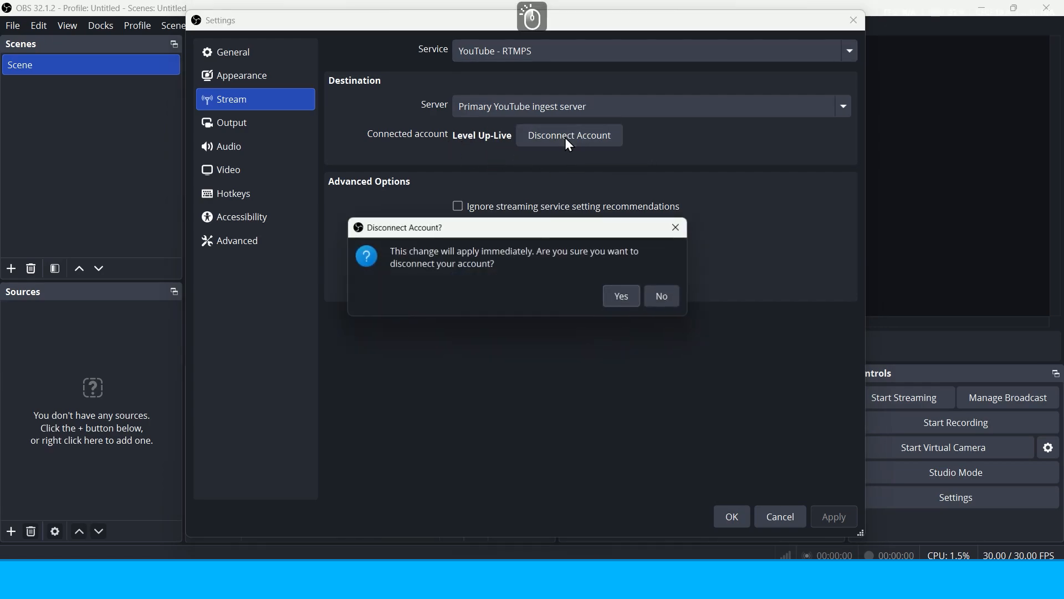
{"action": "left_click", "coordinate": [620, 302]}
Reconnect the YouTube account through Google sign-in, grant OBS Studio access, and apply the stream settings.
{"action": "left_click", "coordinate": [517, 136]}
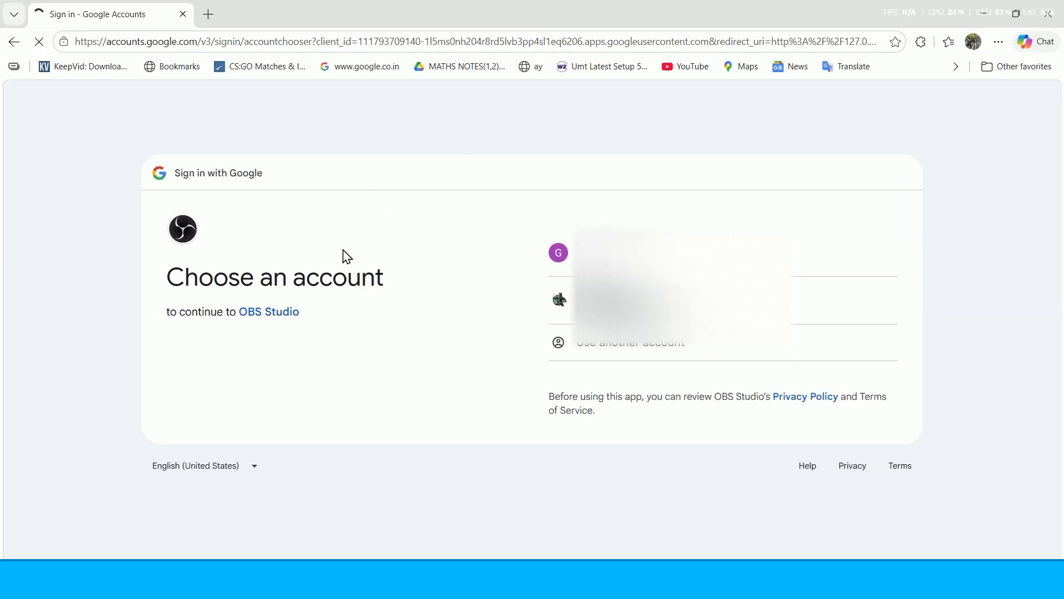
{"action": "left_click", "coordinate": [588, 301]}
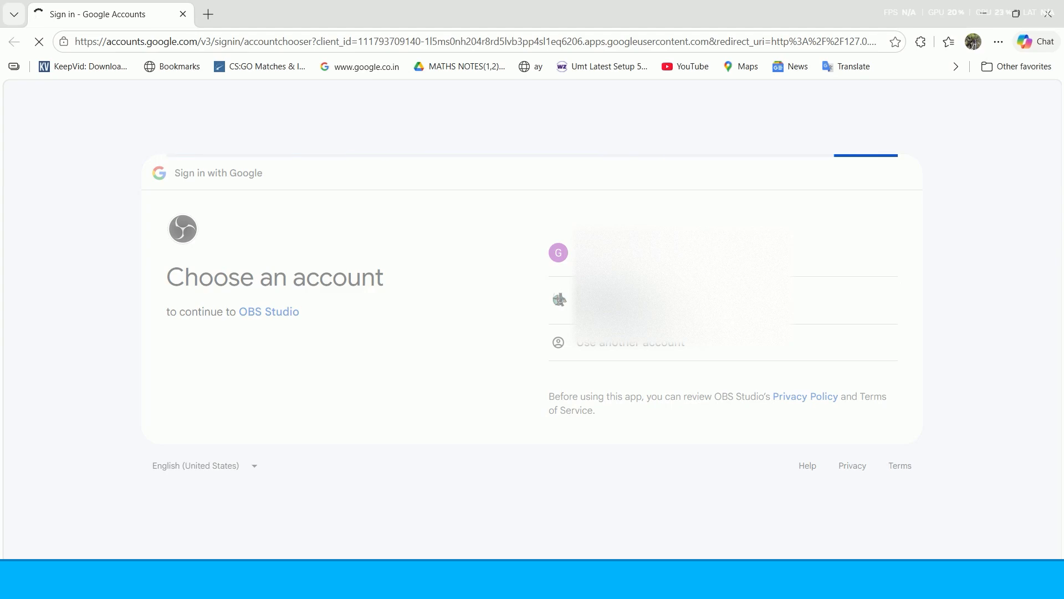
{"action": "left_click", "coordinate": [608, 261]}
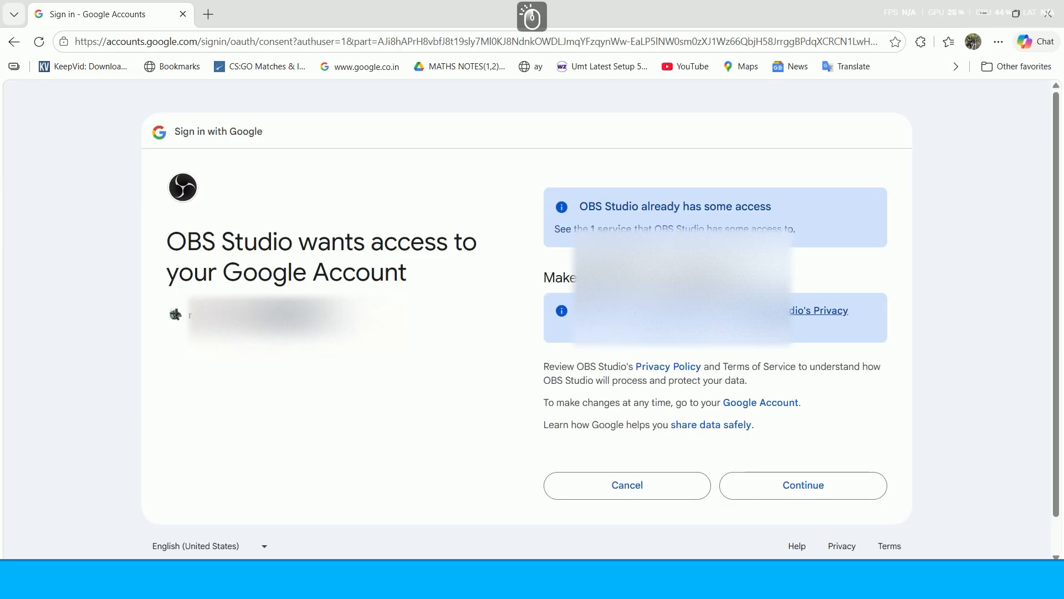
{"action": "scroll", "coordinate": [786, 454], "scroll_direction": "down", "scroll_amount": 1}
{"action": "left_click", "coordinate": [784, 457]}
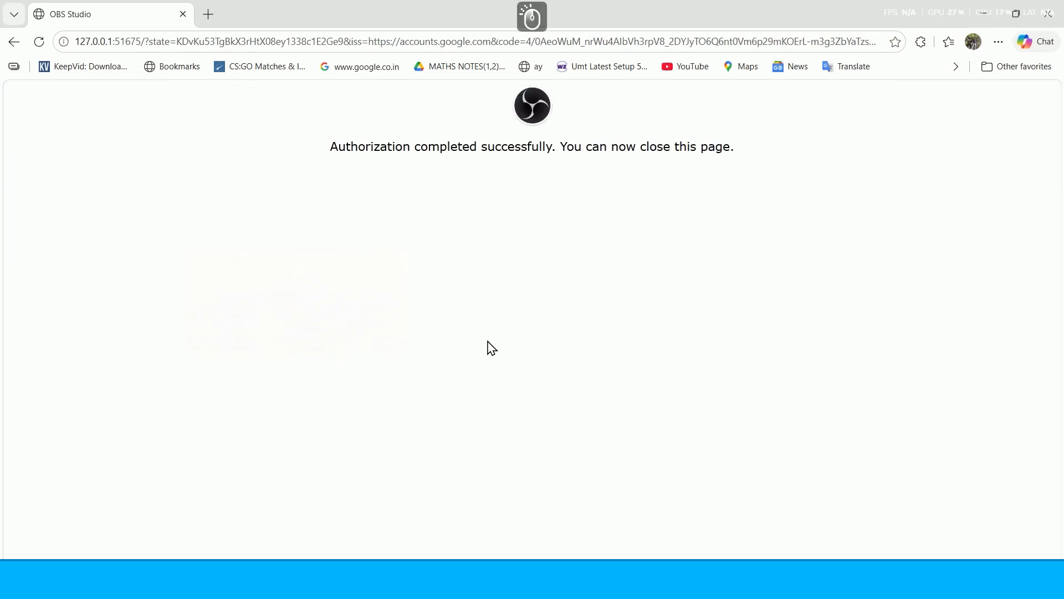
{"action": "left_click", "coordinate": [1048, 14]}
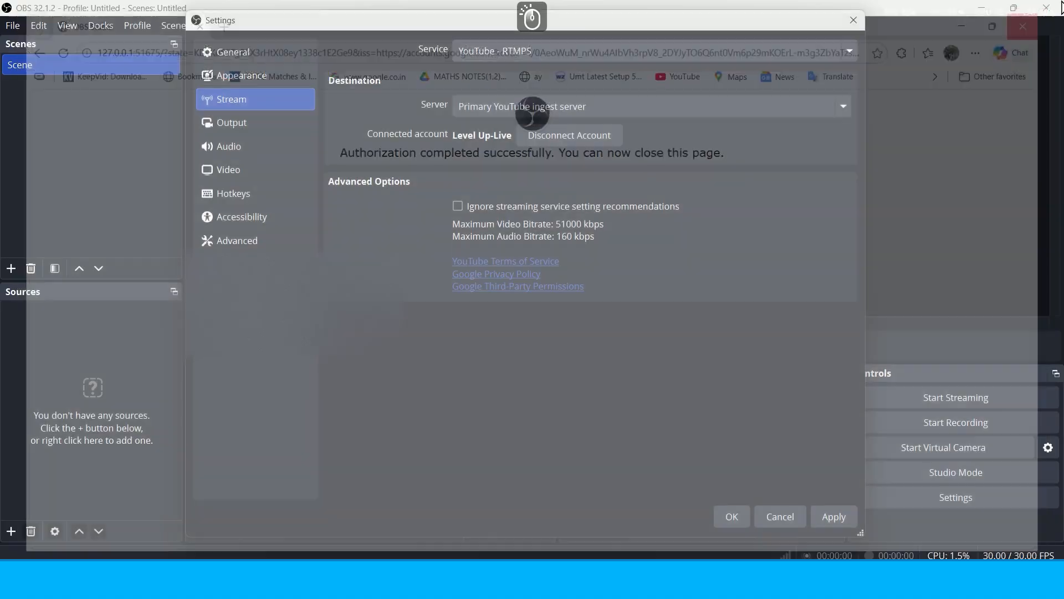
{"action": "left_click", "coordinate": [830, 513]}
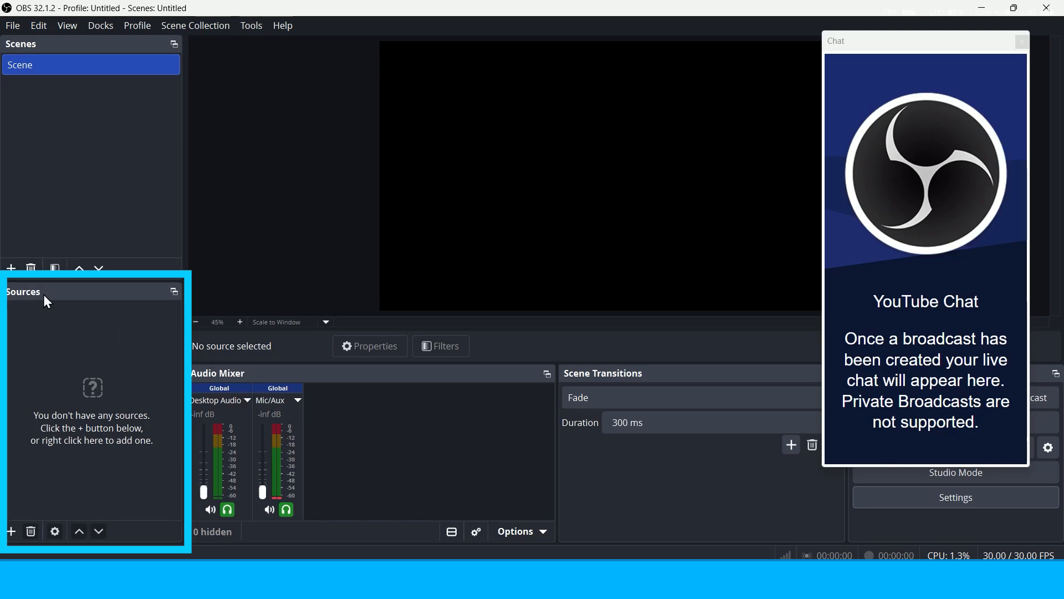
{"action": "left_click", "coordinate": [12, 532]}
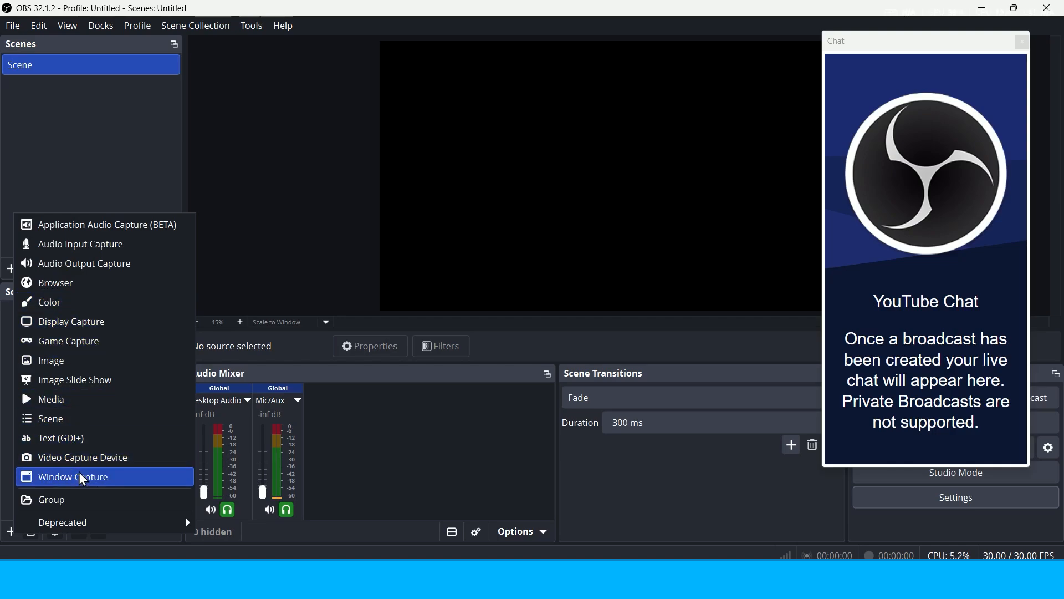
{"action": "left_click", "coordinate": [49, 456]}
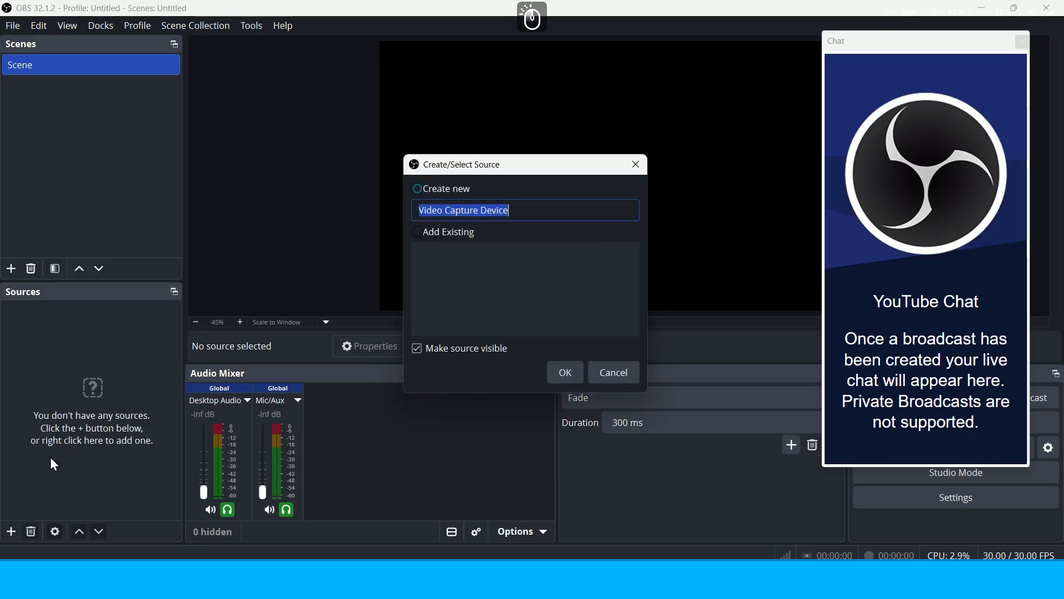
{"action": "left_click", "coordinate": [613, 372]}
Add a Video Capture Device source using PRISM Lens 1 and shrink its picture into the canvas's upper-left corner.
{"action": "left_click", "coordinate": [11, 531]}
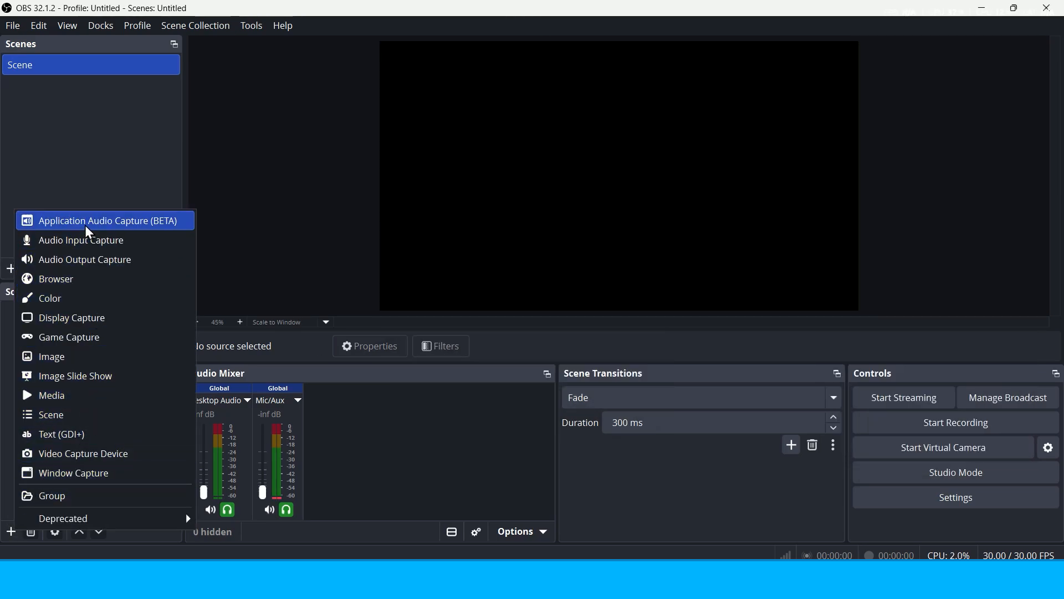
{"action": "left_click", "coordinate": [86, 458]}
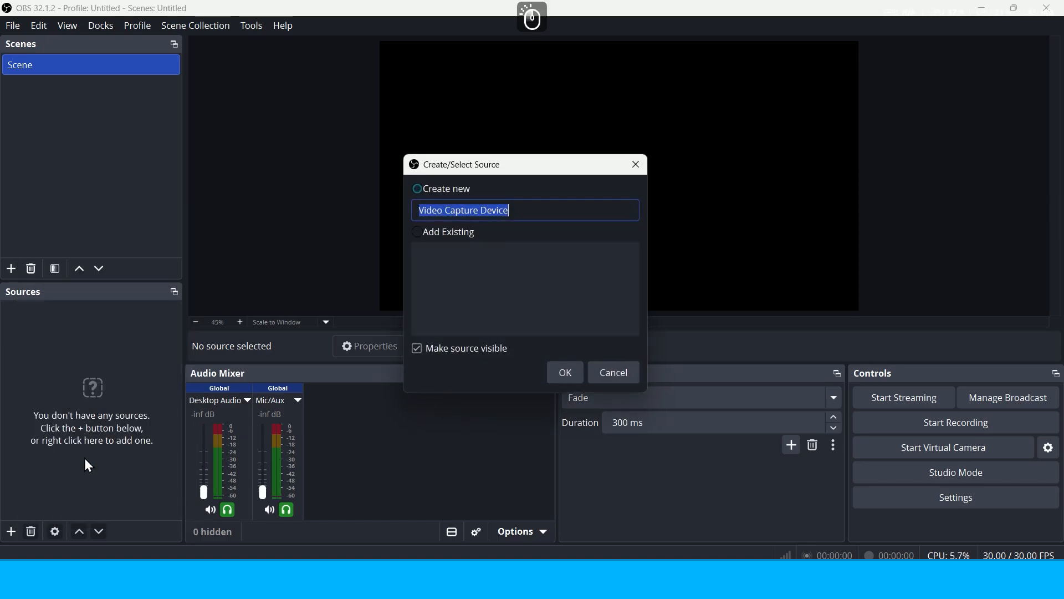
{"action": "left_click", "coordinate": [566, 374]}
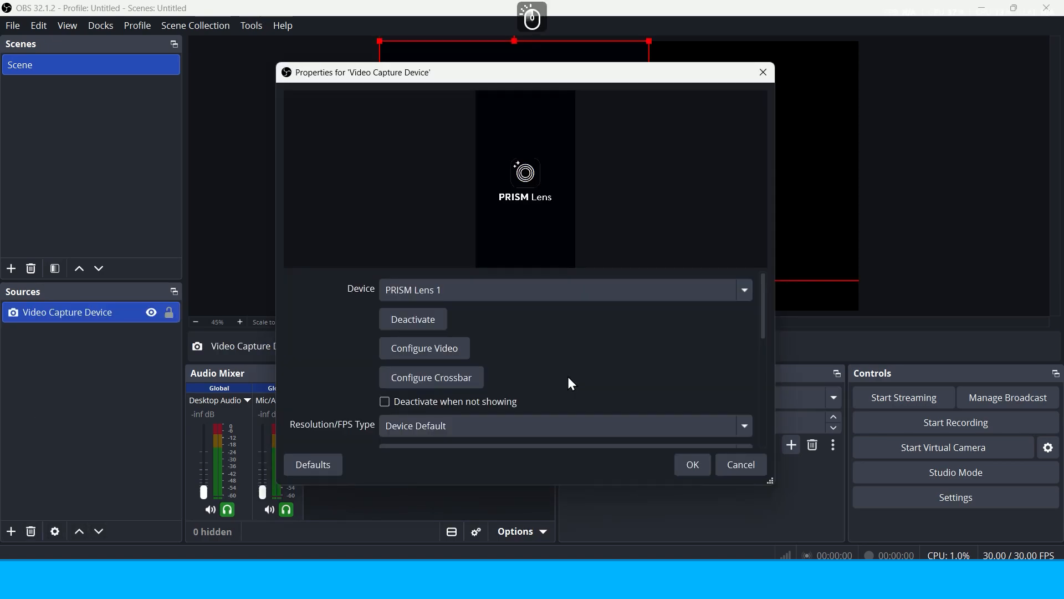
{"action": "left_click", "coordinate": [450, 290]}
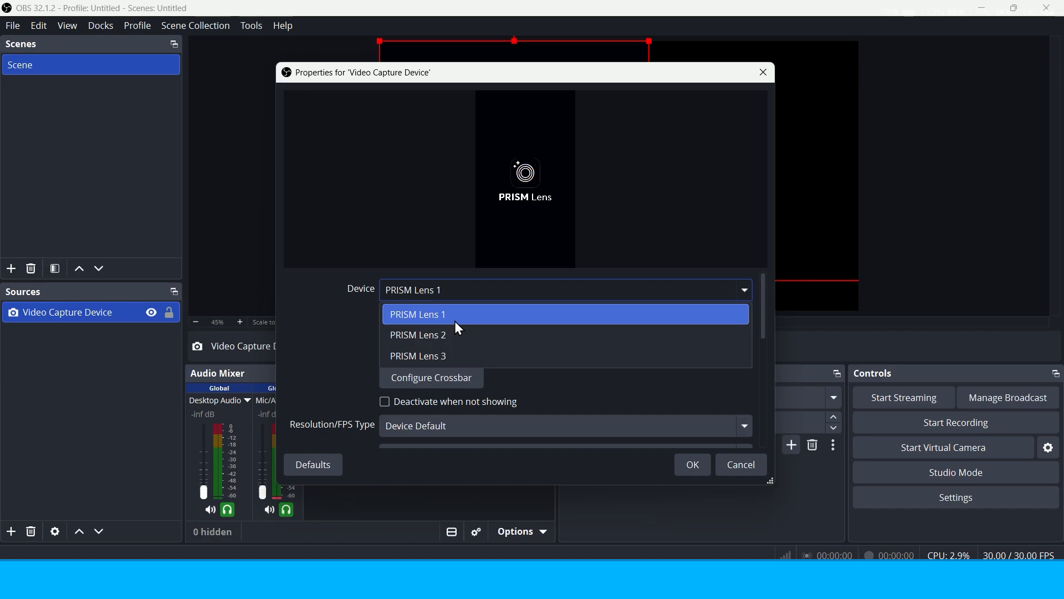
{"action": "left_click", "coordinate": [566, 384]}
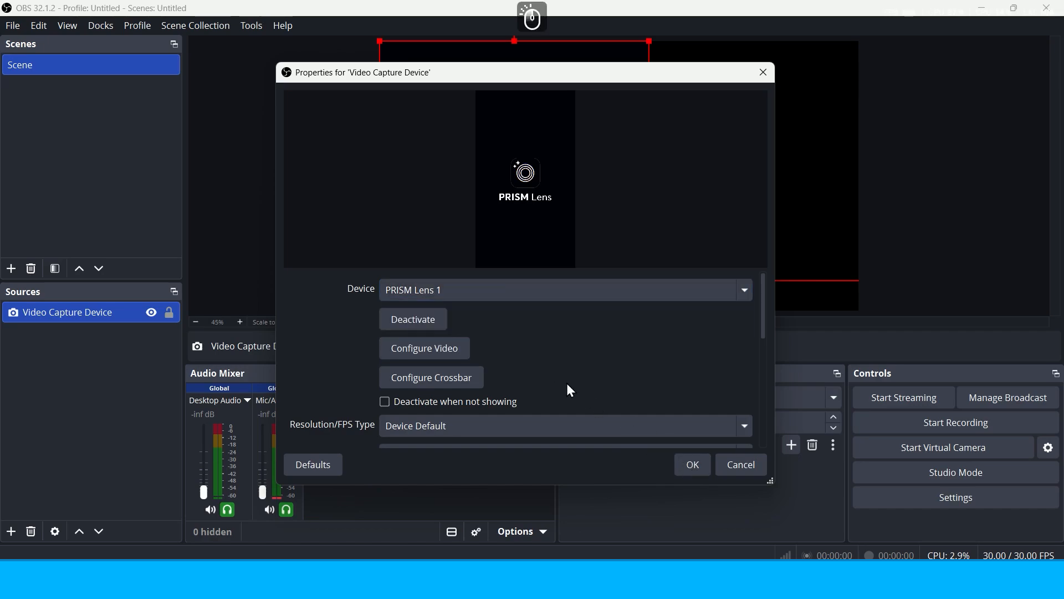
{"action": "scroll", "coordinate": [566, 384], "scroll_direction": "down", "scroll_amount": 2}
{"action": "left_click", "coordinate": [693, 465]}
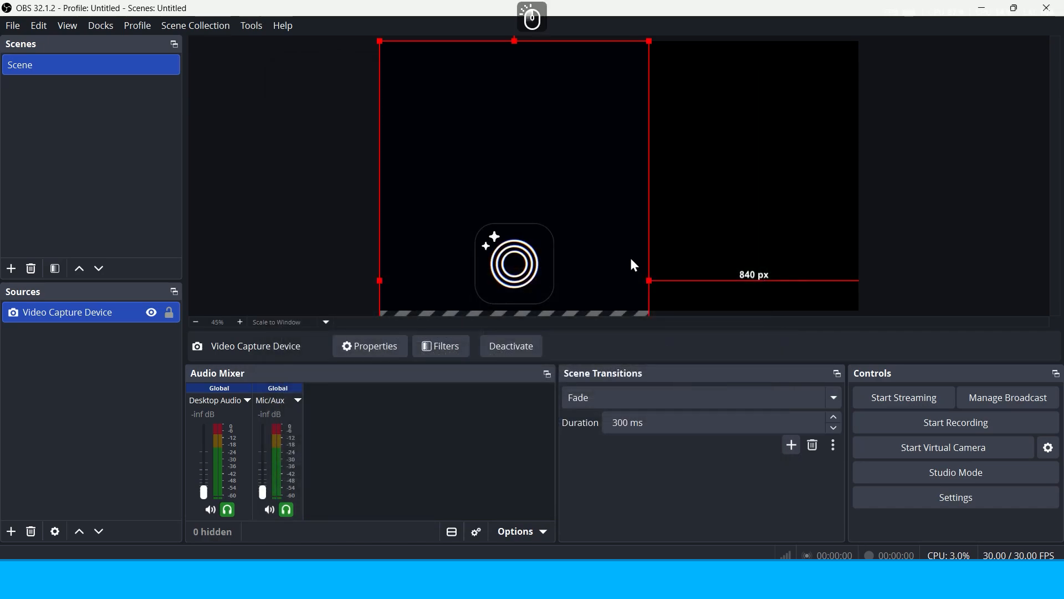
{"action": "left_click_drag", "start_coordinate": [649, 41], "coordinate": [427, 55]}
Add a new Window Capture source to the scene under its default name.
{"action": "left_click", "coordinate": [11, 532]}
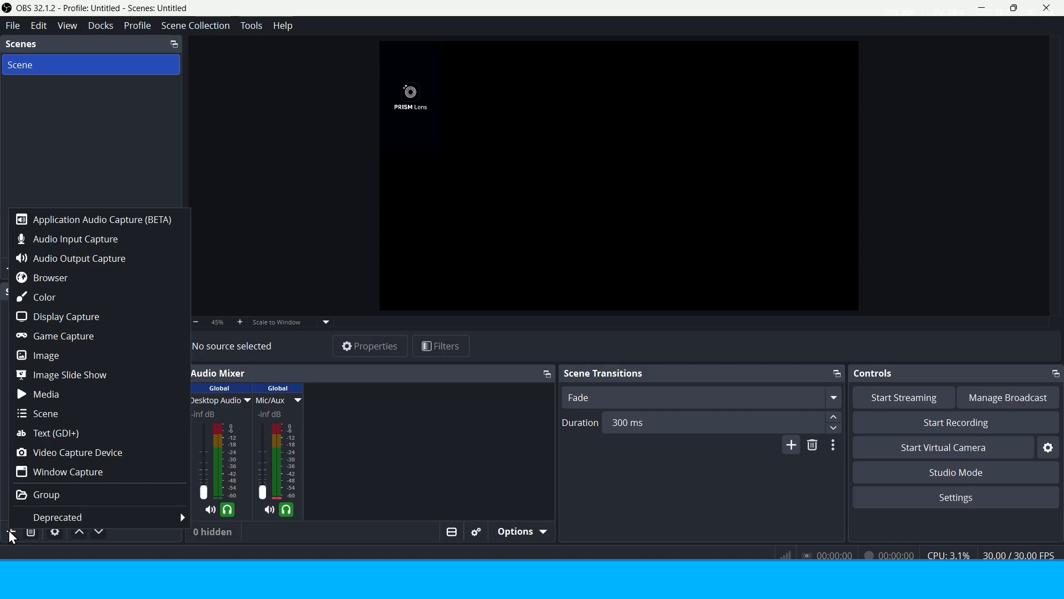
{"action": "left_click", "coordinate": [78, 472]}
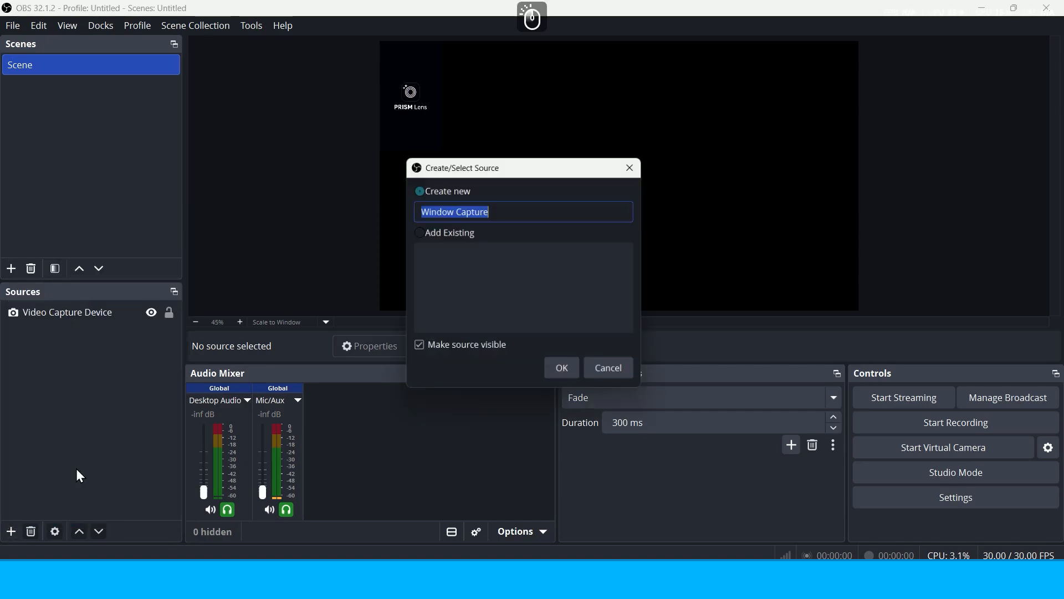
{"action": "left_click", "coordinate": [564, 371]}
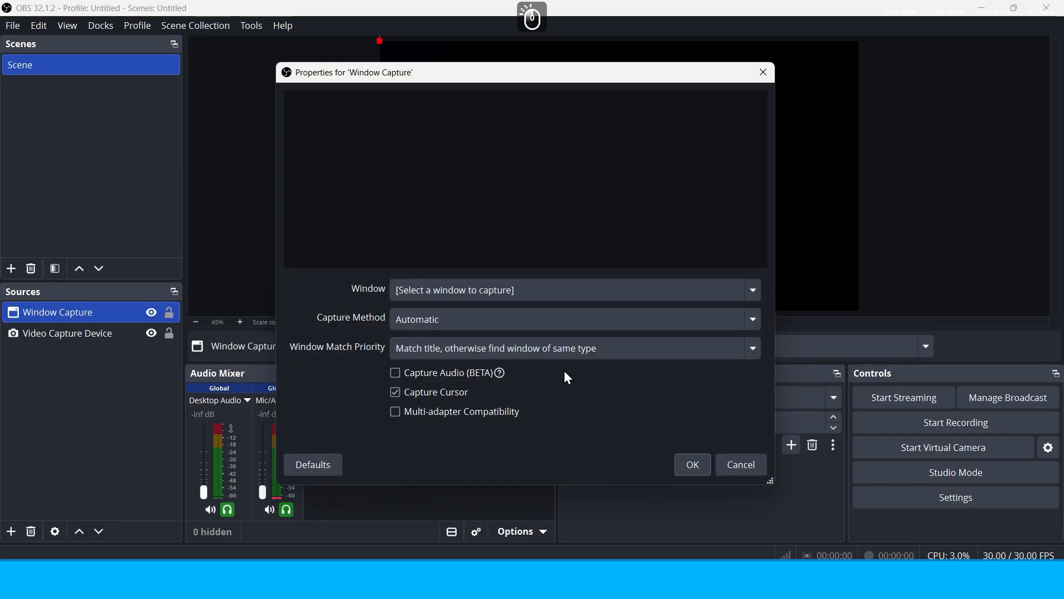
Try the Google Chrome window and the Downloads File Explorer window as the capture target, and discard the selection.
{"action": "left_click", "coordinate": [442, 297]}
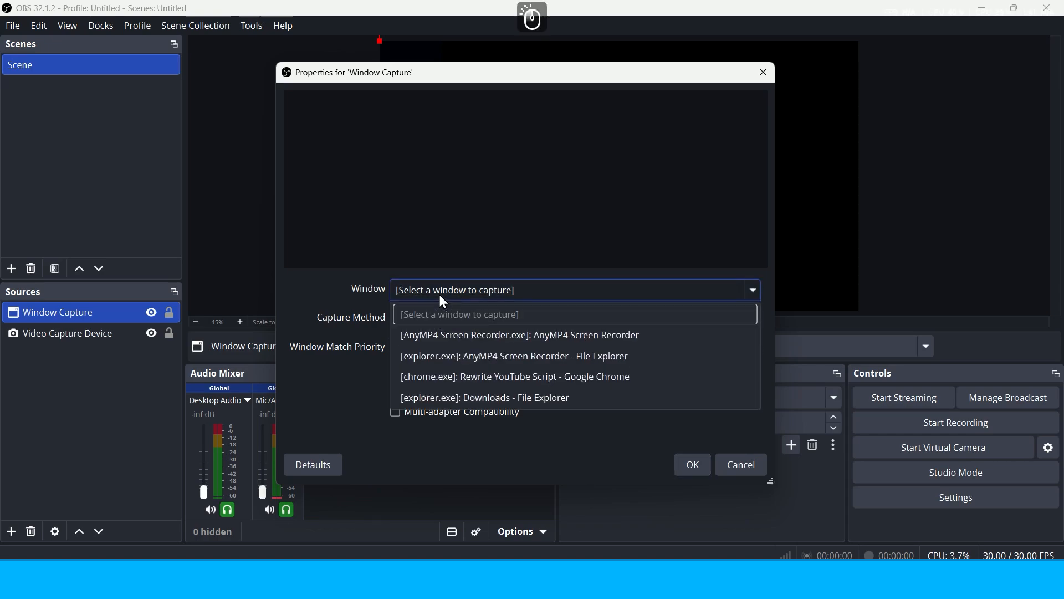
{"action": "left_click", "coordinate": [599, 377]}
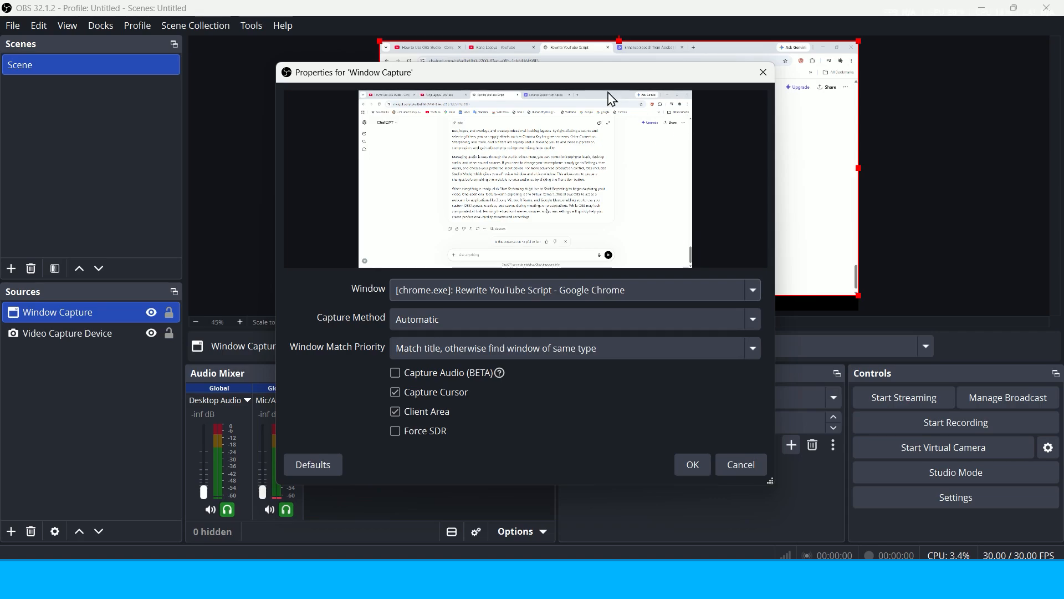
{"action": "left_click", "coordinate": [467, 294]}
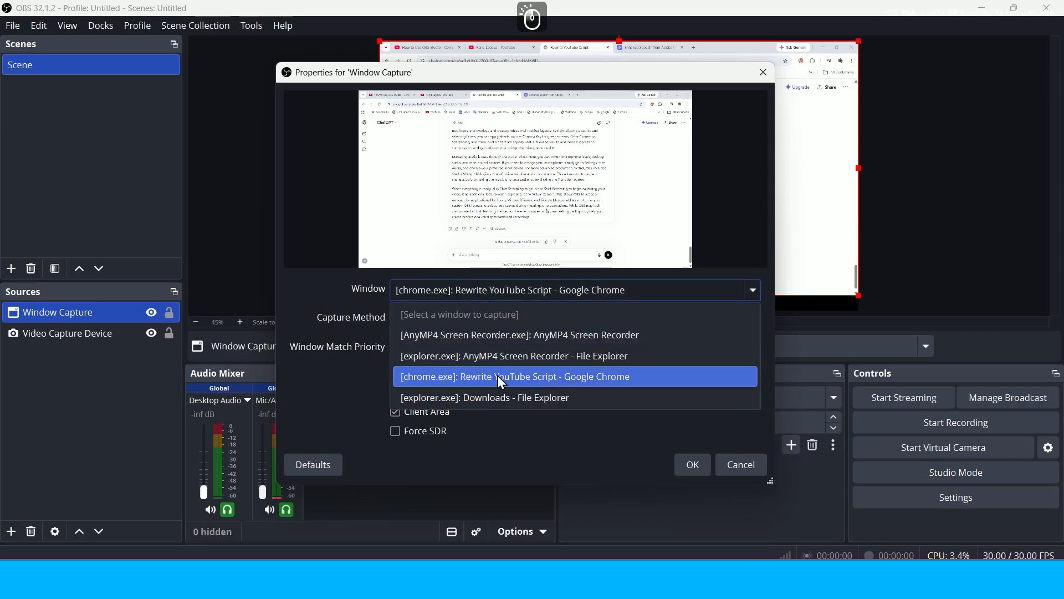
{"action": "left_click", "coordinate": [497, 396]}
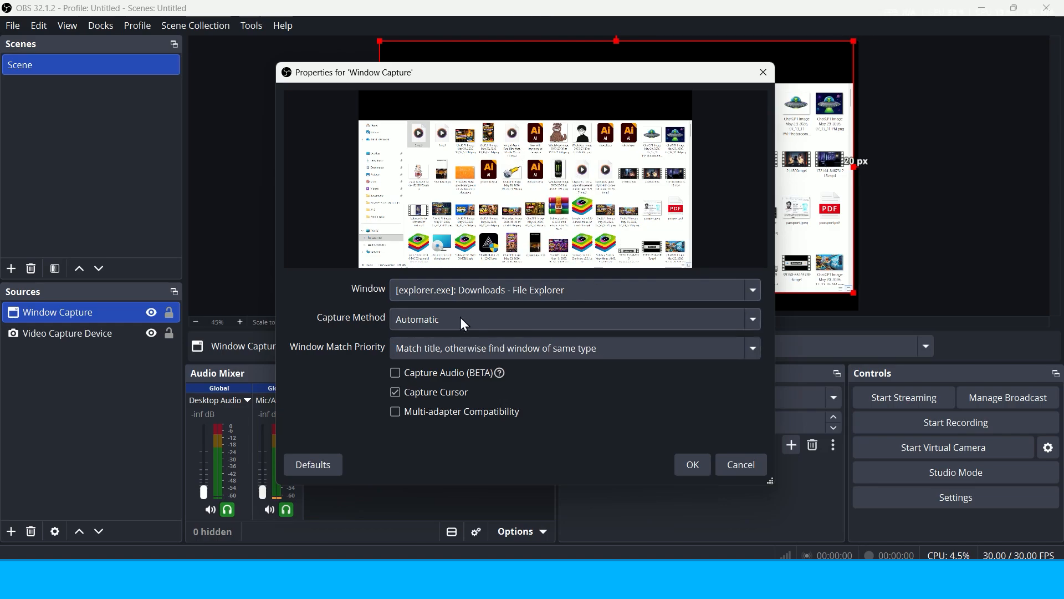
{"action": "left_click", "coordinate": [727, 465]}
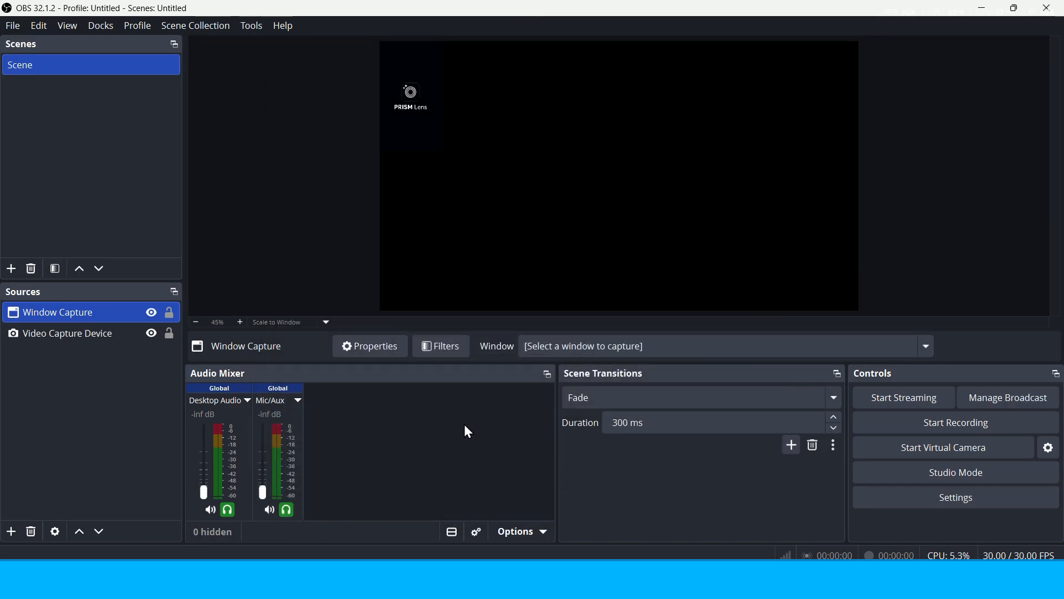
Add a new Media source to the scene under its default name.
{"action": "left_click", "coordinate": [11, 531]}
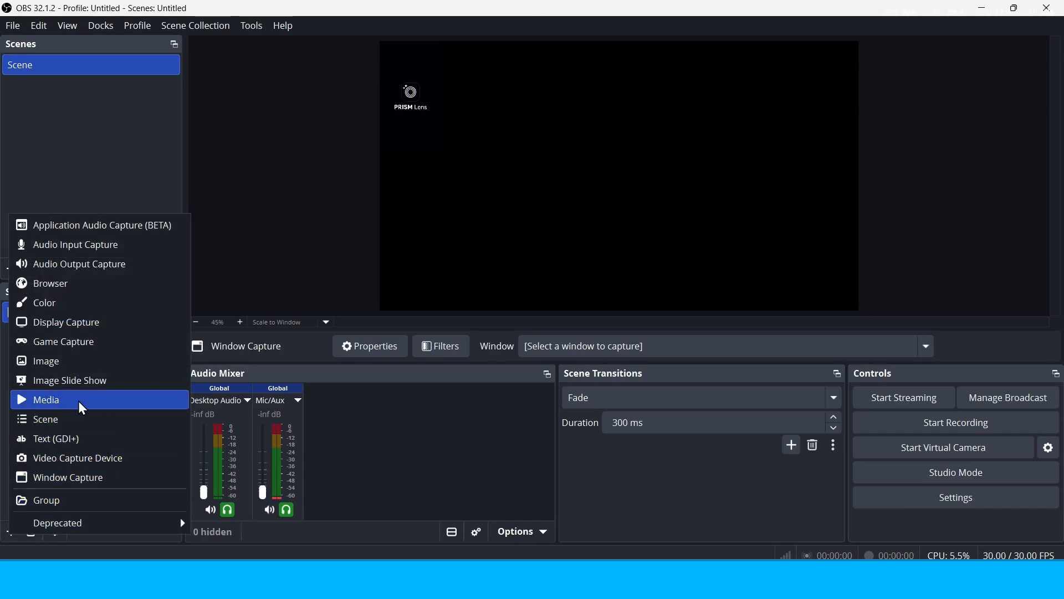
{"action": "left_click", "coordinate": [49, 400]}
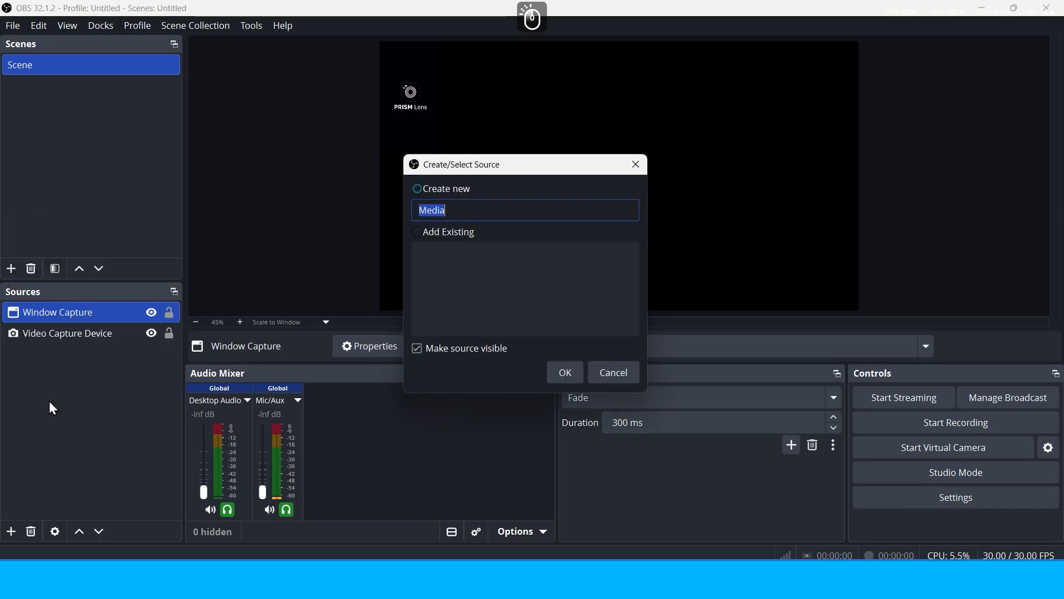
{"action": "left_click", "coordinate": [565, 372]}
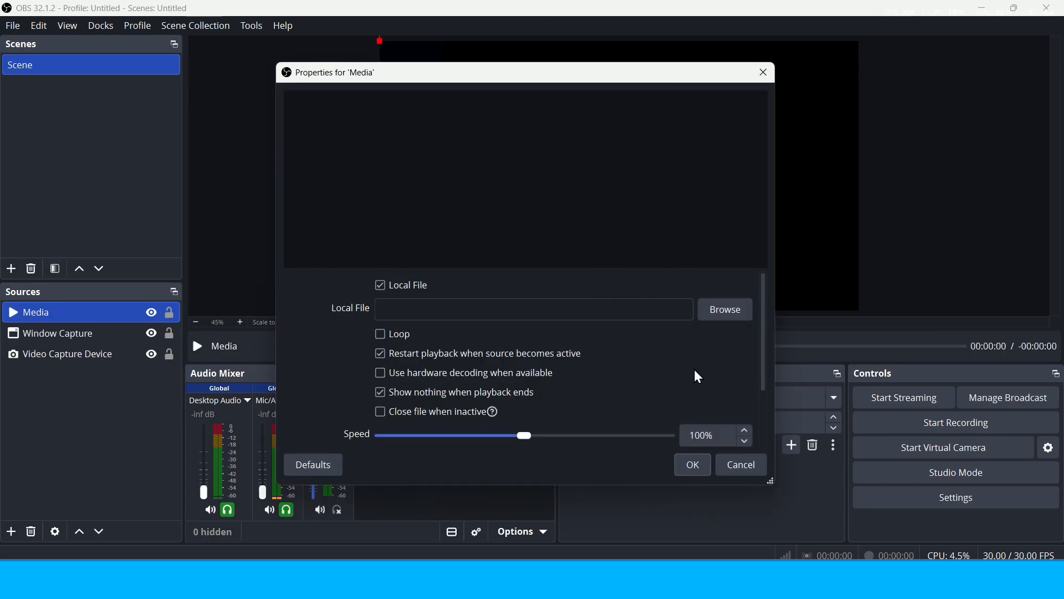
Load 215407.mp4 from the Downloads folder as the media source's local file and enable looping.
{"action": "left_click", "coordinate": [734, 311]}
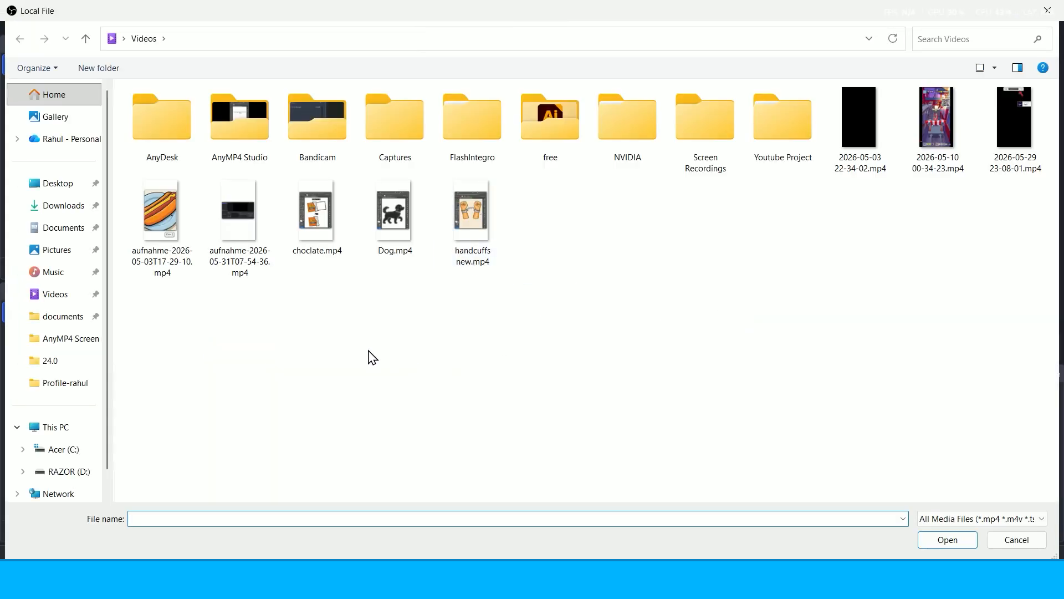
{"action": "left_click", "coordinate": [78, 206]}
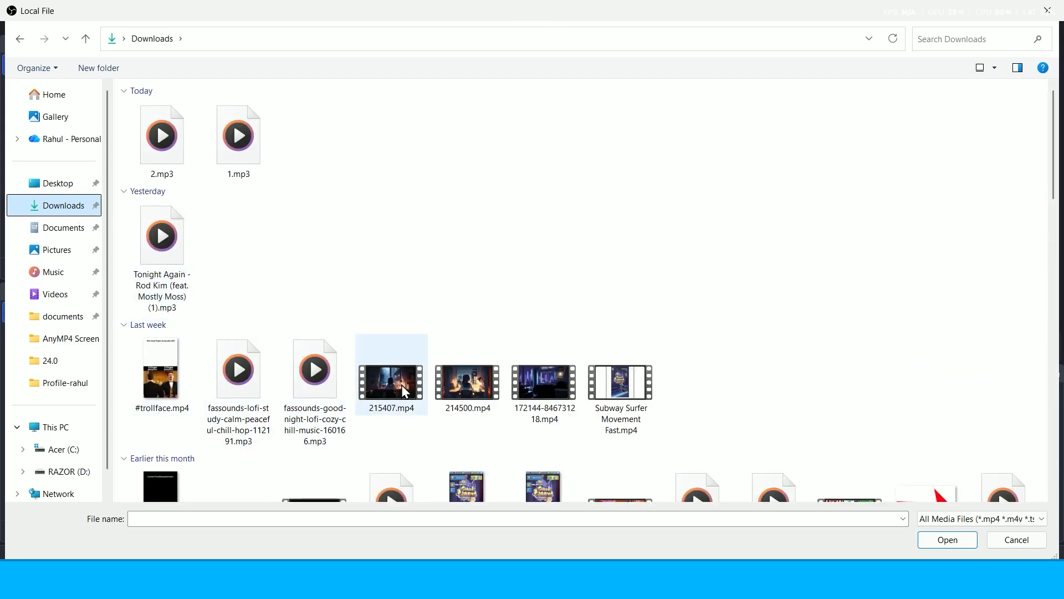
{"action": "left_click", "coordinate": [398, 387]}
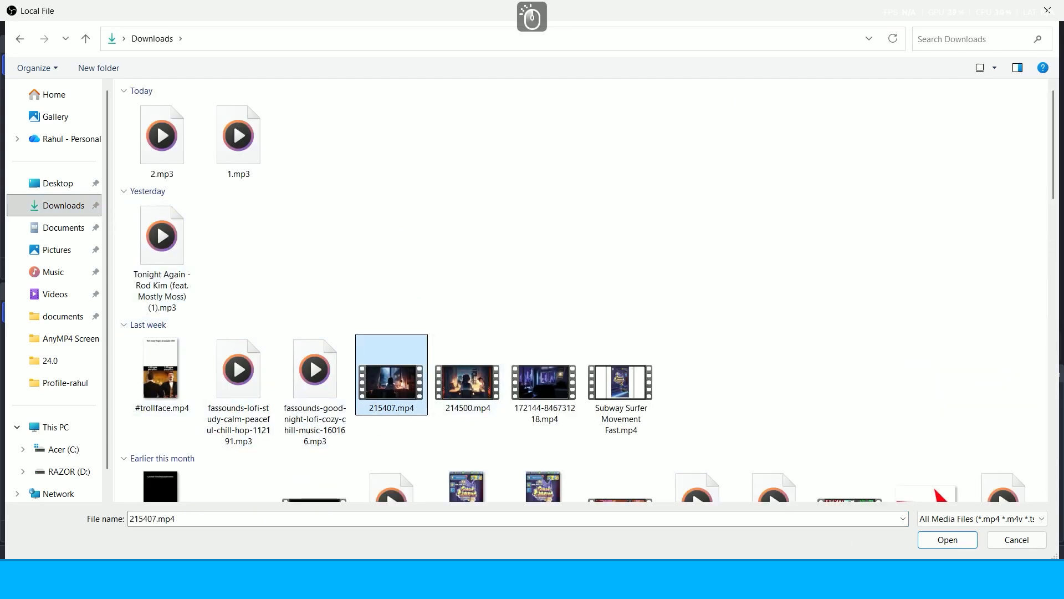
{"action": "left_click", "coordinate": [941, 541]}
{"action": "left_click", "coordinate": [946, 540]}
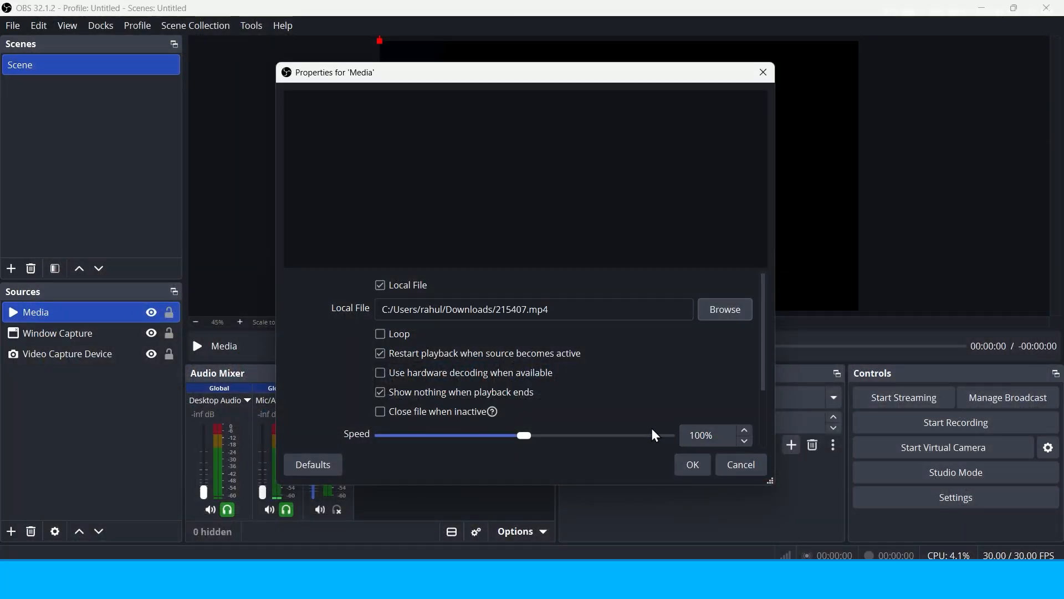
{"action": "left_click", "coordinate": [380, 334]}
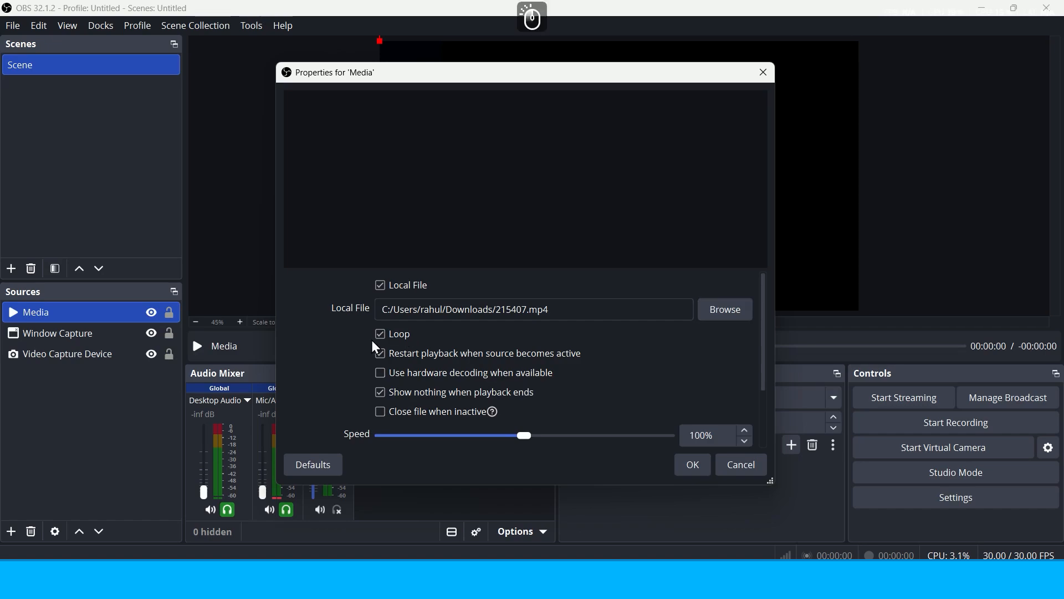
{"action": "left_click", "coordinate": [692, 464]}
Move and scale the Media source in the preview so it fills the whole canvas, and deselect it.
{"action": "left_click_drag", "start_coordinate": [781, 169], "coordinate": [557, 186]}
{"action": "left_click_drag", "start_coordinate": [952, 139], "coordinate": [620, 153]}
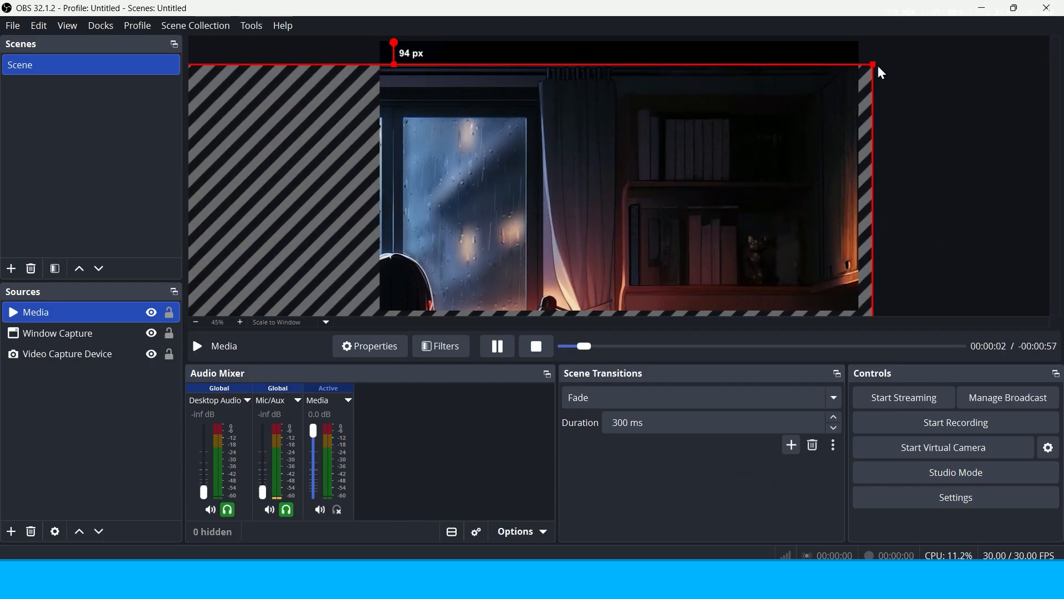
{"action": "left_click_drag", "start_coordinate": [881, 67], "coordinate": [820, 89]}
{"action": "left_click_drag", "start_coordinate": [859, 42], "coordinate": [815, 82]}
{"action": "left_click", "coordinate": [990, 185]}
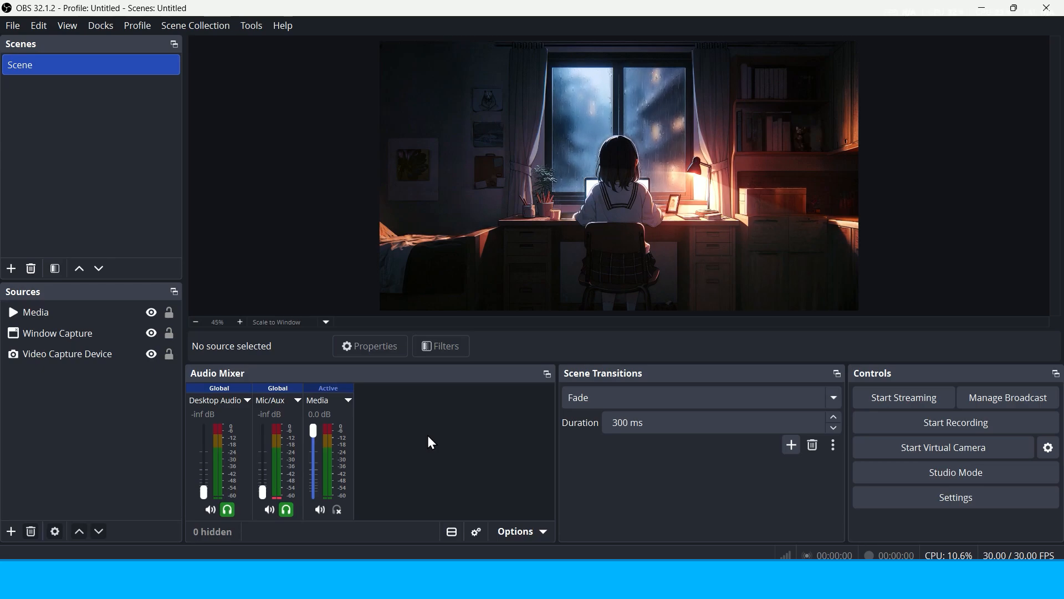
{"action": "left_click", "coordinate": [122, 434]}
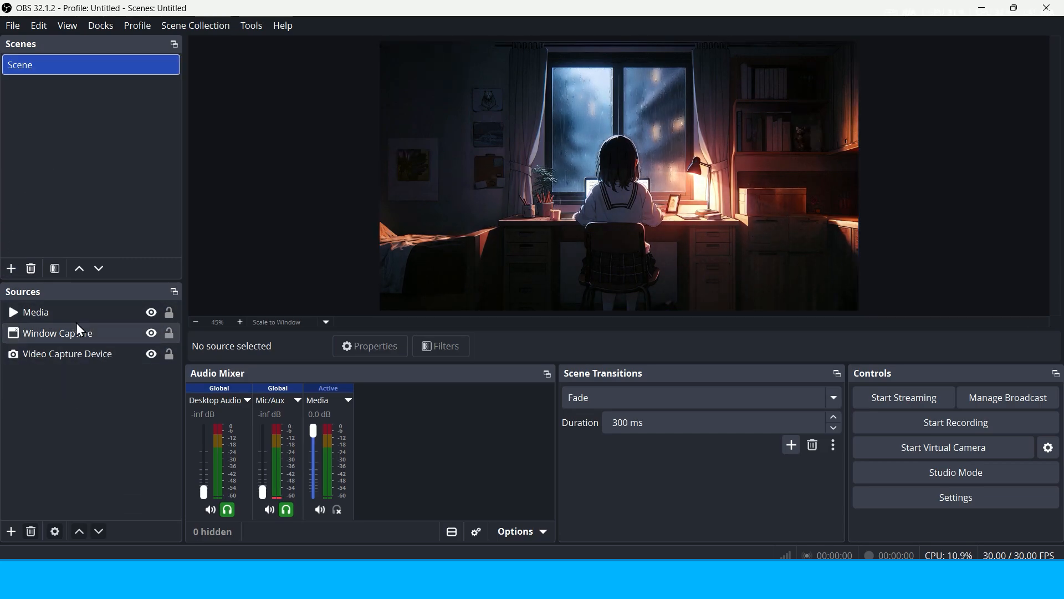
Add a second scene under its default name, Scene 2, and make it the current scene.
{"action": "left_click", "coordinate": [32, 66]}
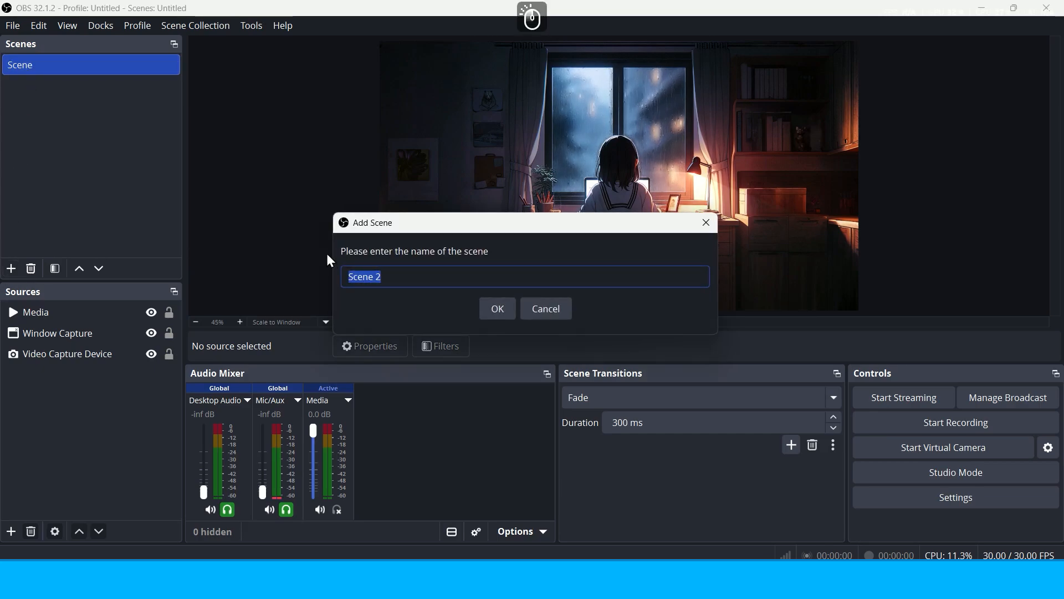
{"action": "left_click", "coordinate": [501, 307]}
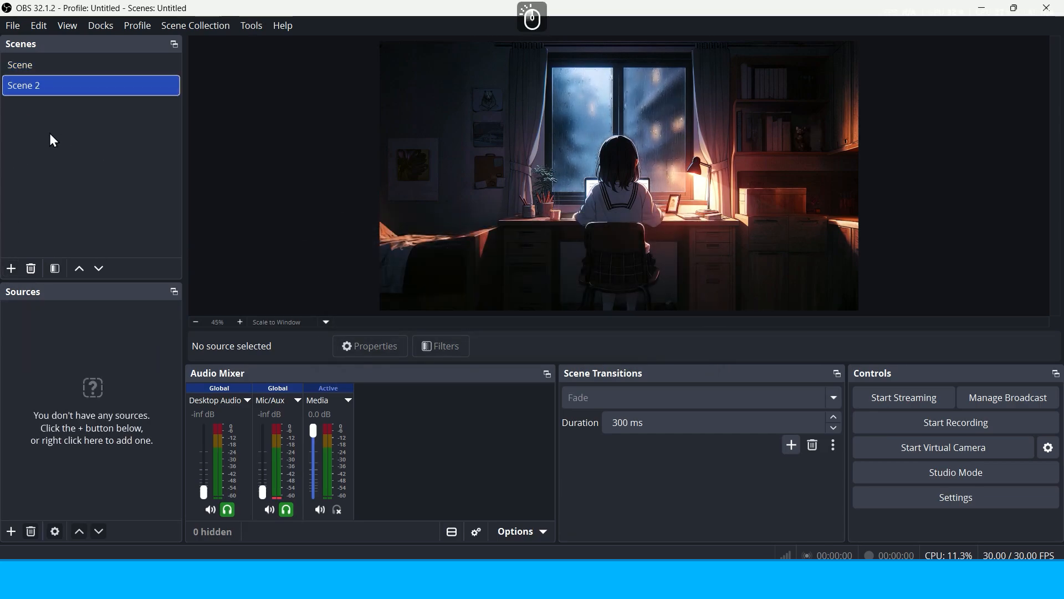
{"action": "left_click", "coordinate": [41, 88]}
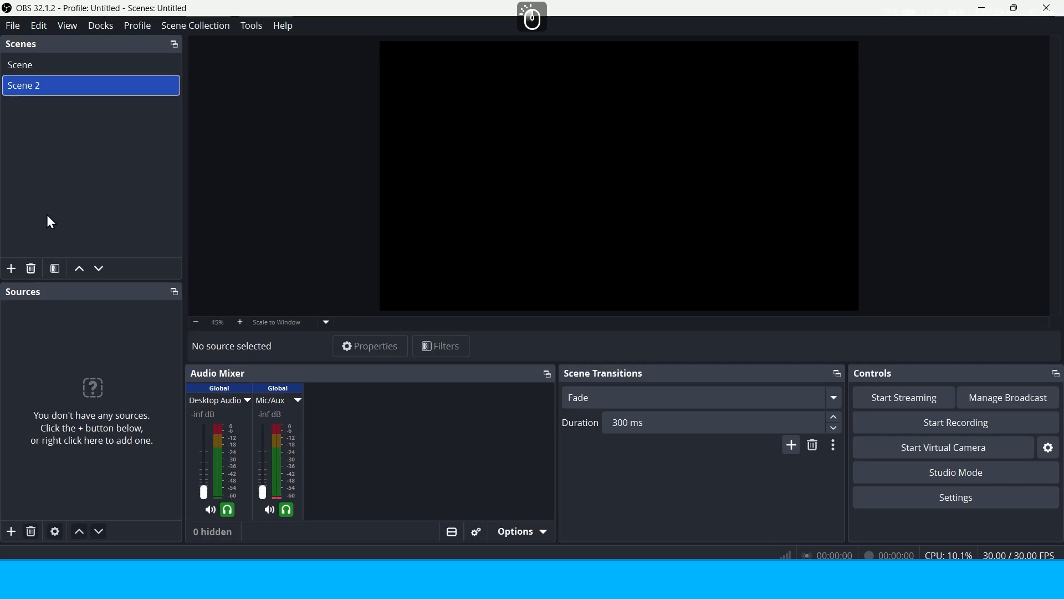
Switch back and forth between Scene and Scene 2 to compare their content, ending on Scene.
{"action": "left_click", "coordinate": [40, 64]}
{"action": "left_click", "coordinate": [42, 83]}
{"action": "left_click", "coordinate": [48, 64]}
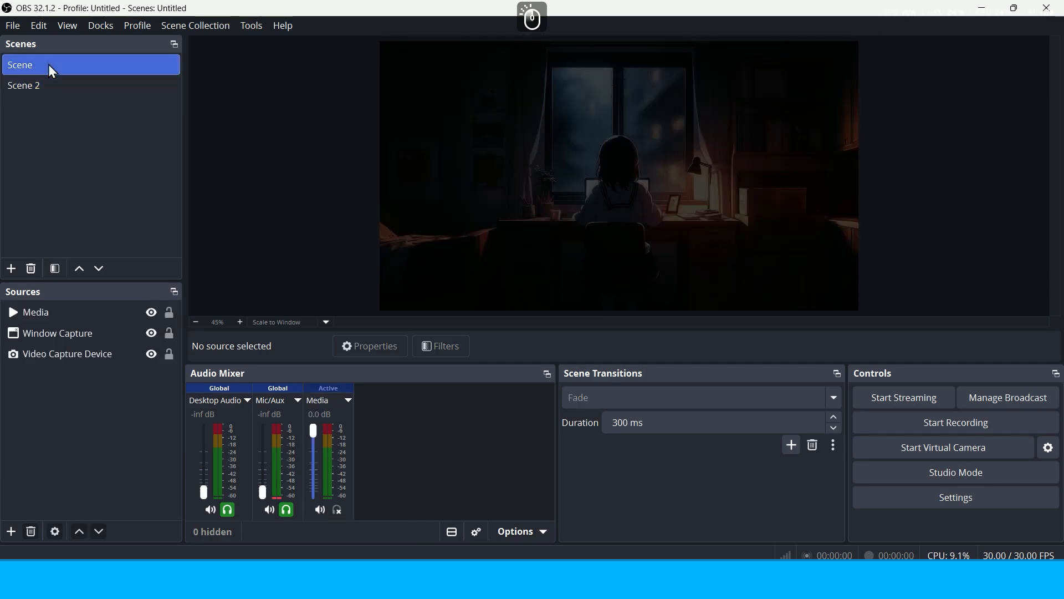
{"action": "left_click", "coordinate": [48, 88]}
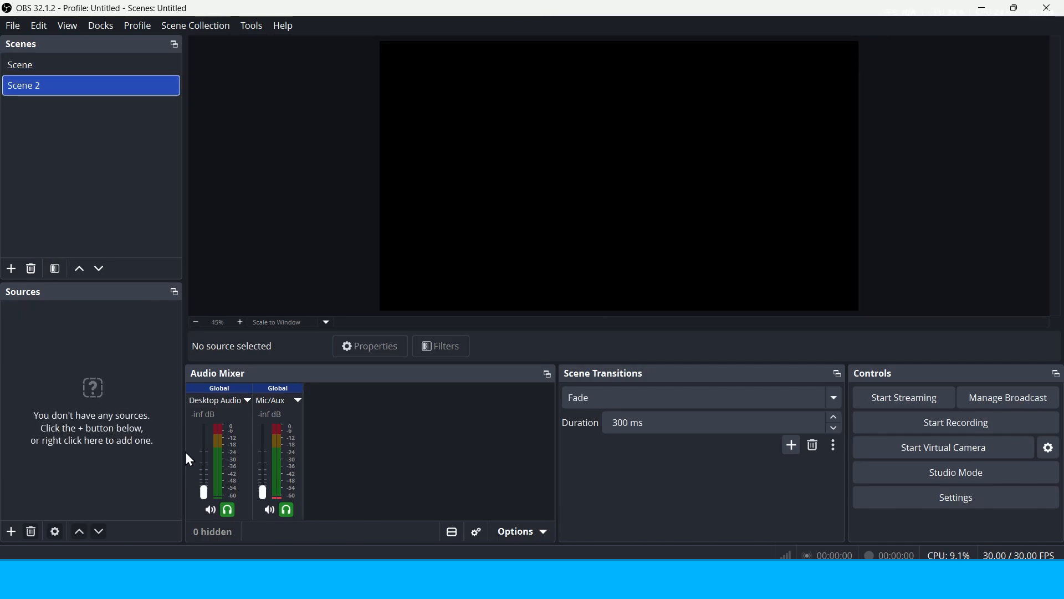
{"action": "left_click", "coordinate": [40, 73]}
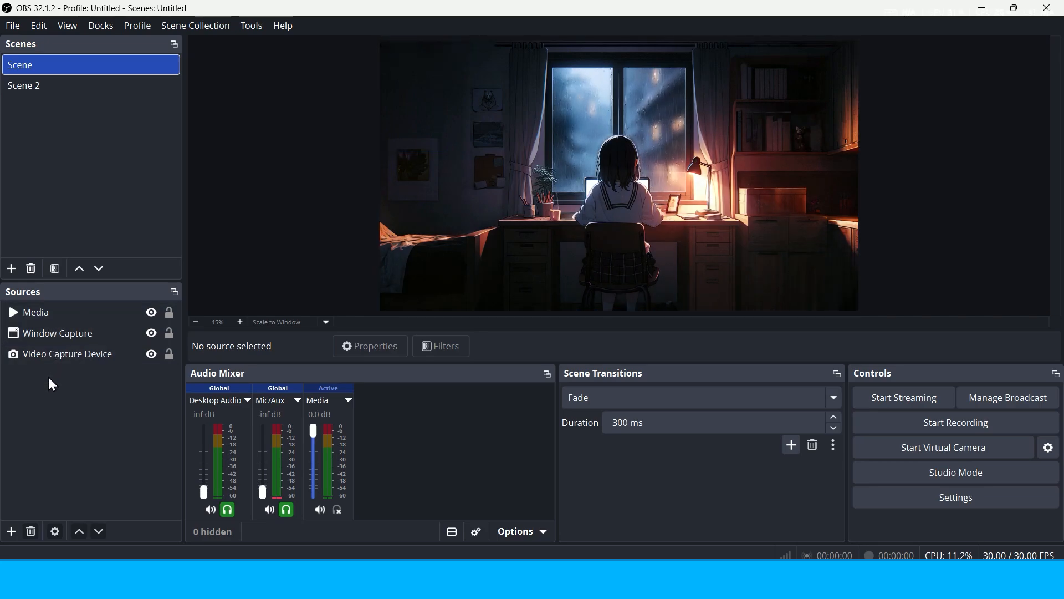
Move the Video Capture Device source to the front of the source order, above Media, and check it in the preview.
{"action": "left_click", "coordinate": [52, 314]}
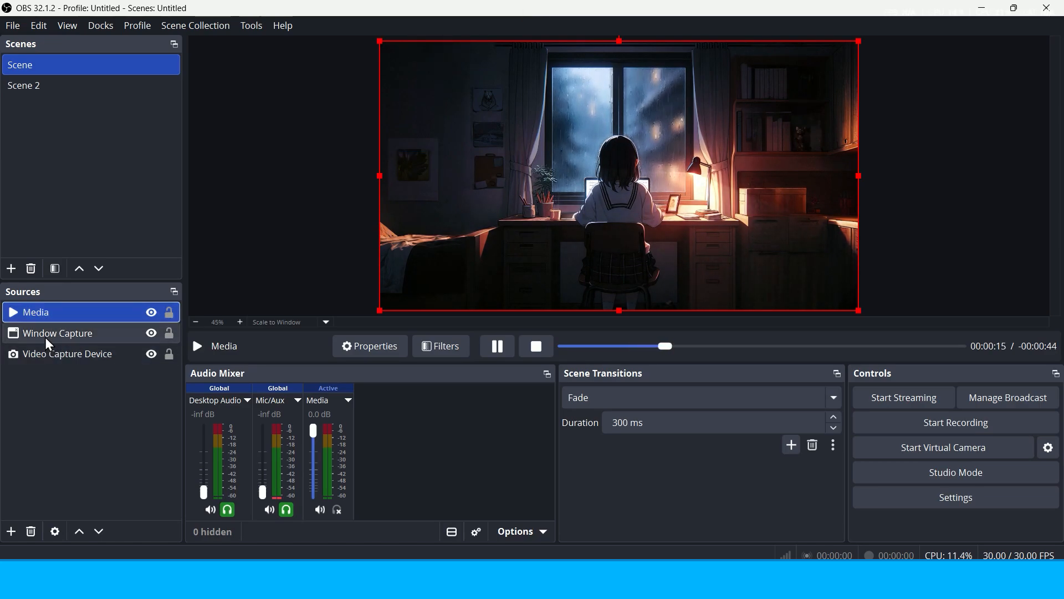
{"action": "left_click", "coordinate": [61, 355]}
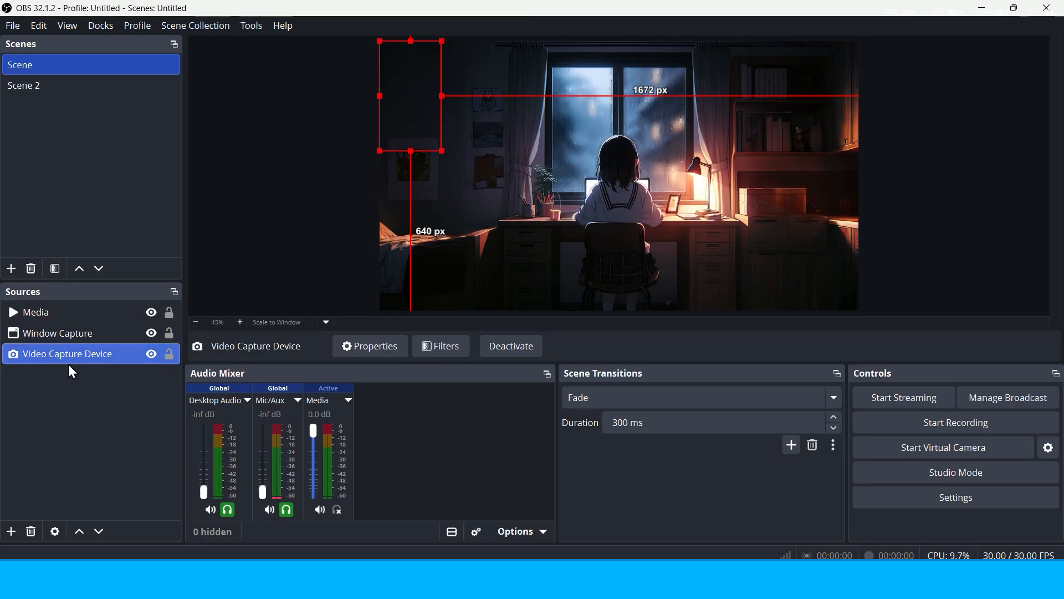
{"action": "left_click_drag", "start_coordinate": [57, 351], "coordinate": [58, 307]}
{"action": "left_click", "coordinate": [68, 400]}
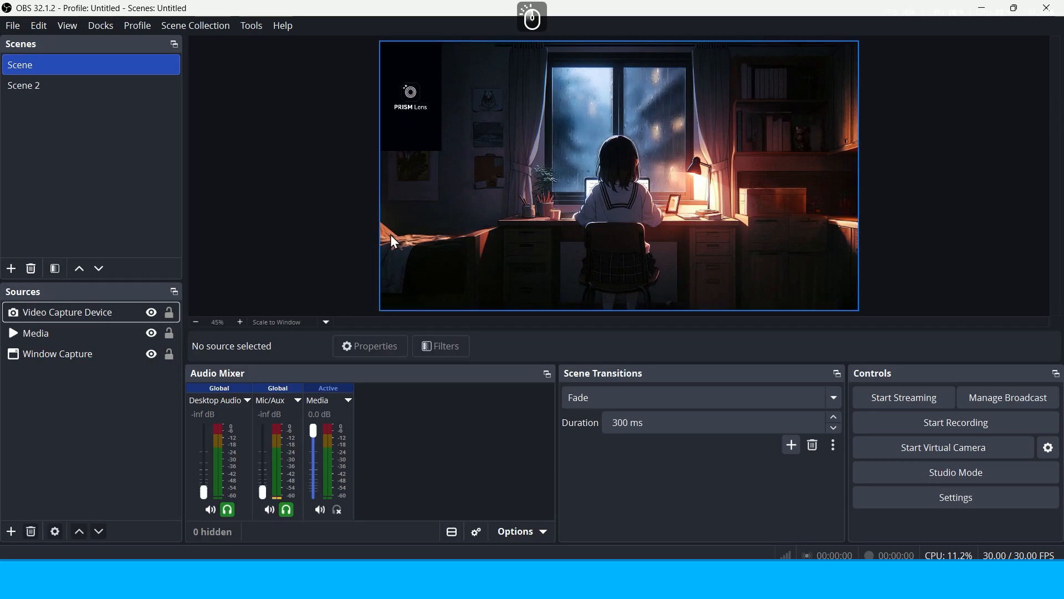
{"action": "left_click", "coordinate": [419, 131]}
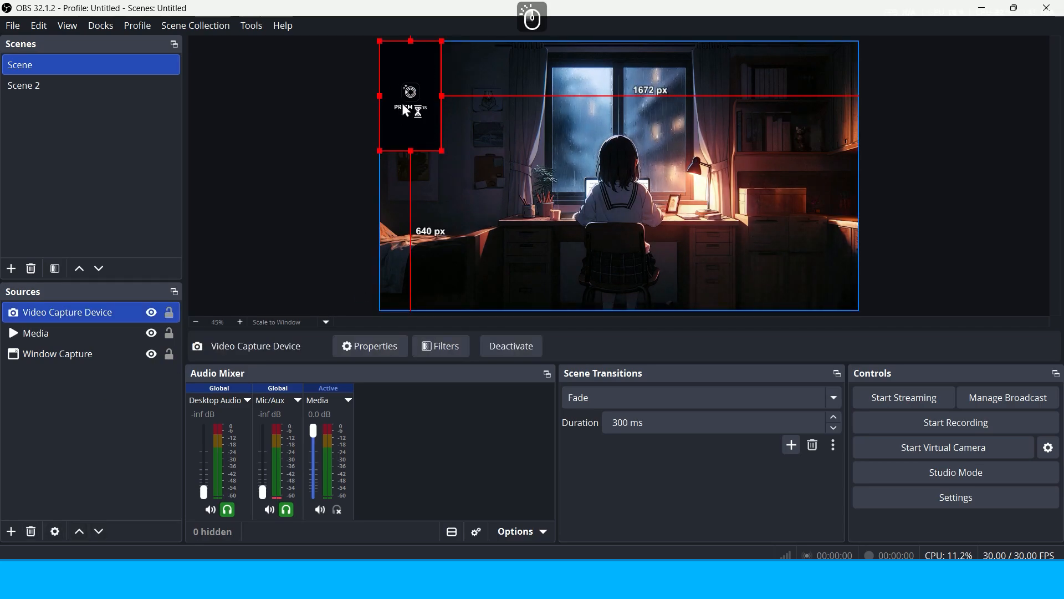
{"action": "left_click", "coordinate": [95, 407]}
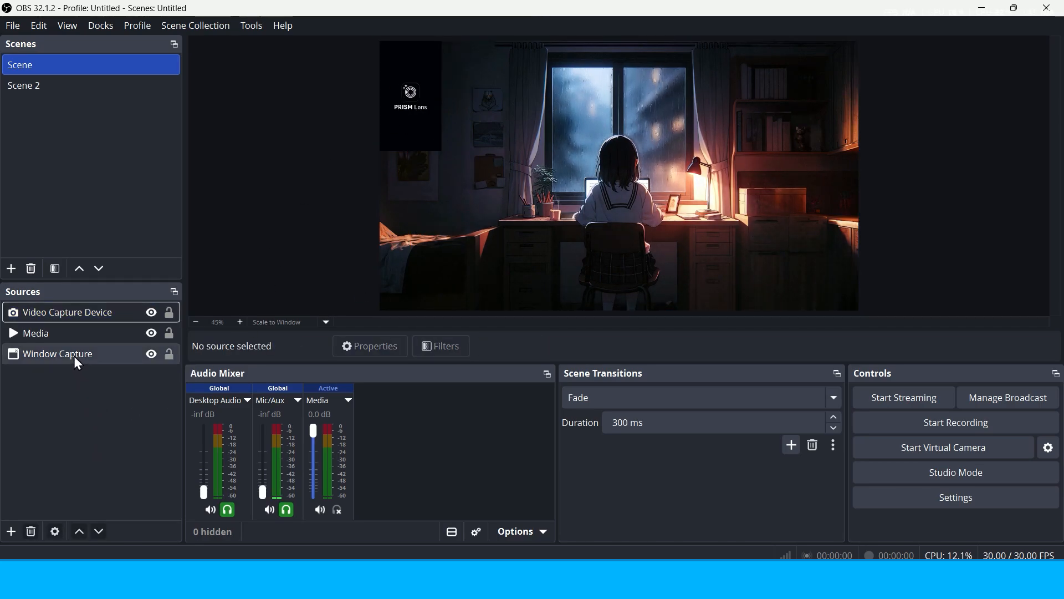
Hide the Video Capture Device source and show it again.
{"action": "left_click", "coordinate": [74, 354]}
{"action": "left_click", "coordinate": [96, 410]}
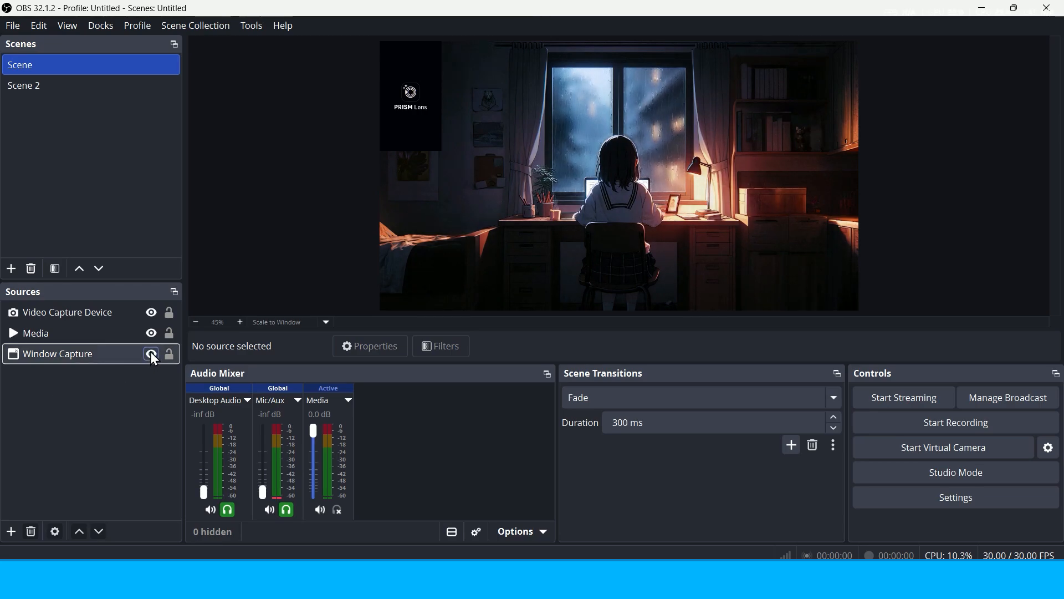
{"action": "left_click", "coordinate": [153, 311]}
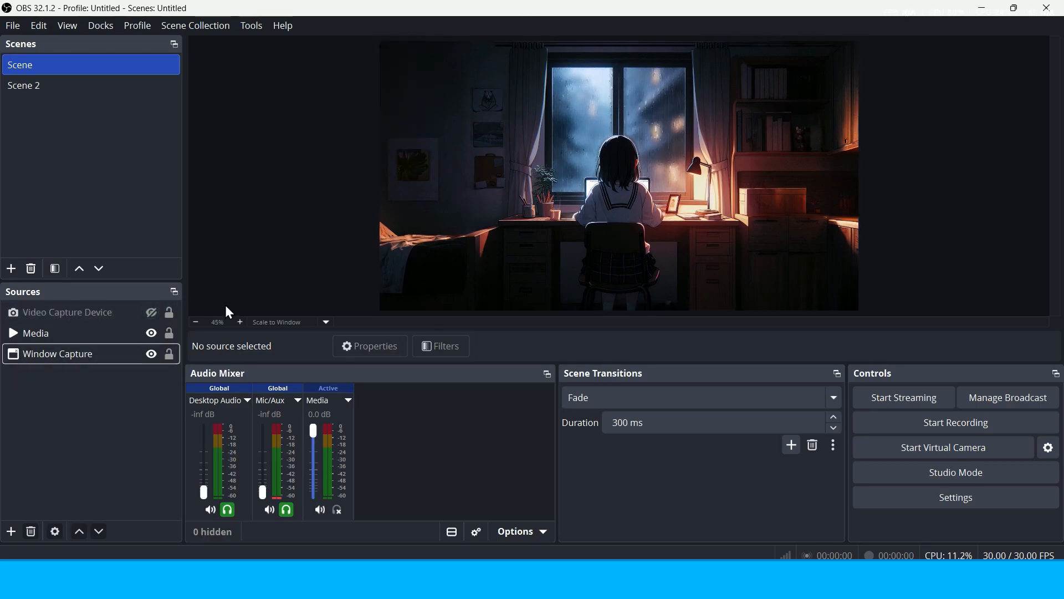
{"action": "left_click", "coordinate": [150, 314]}
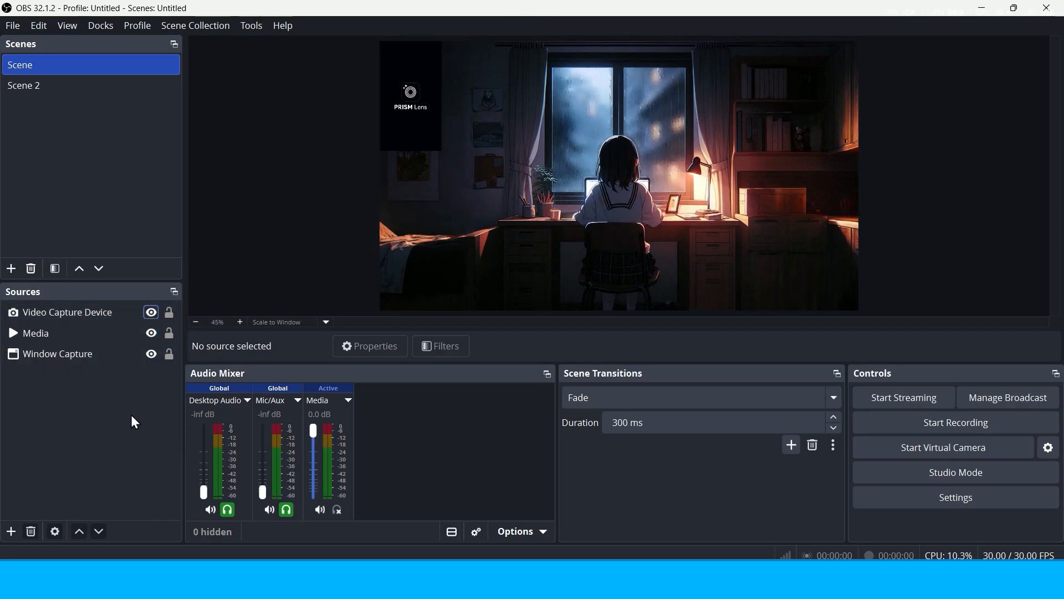
{"action": "left_click", "coordinate": [128, 444]}
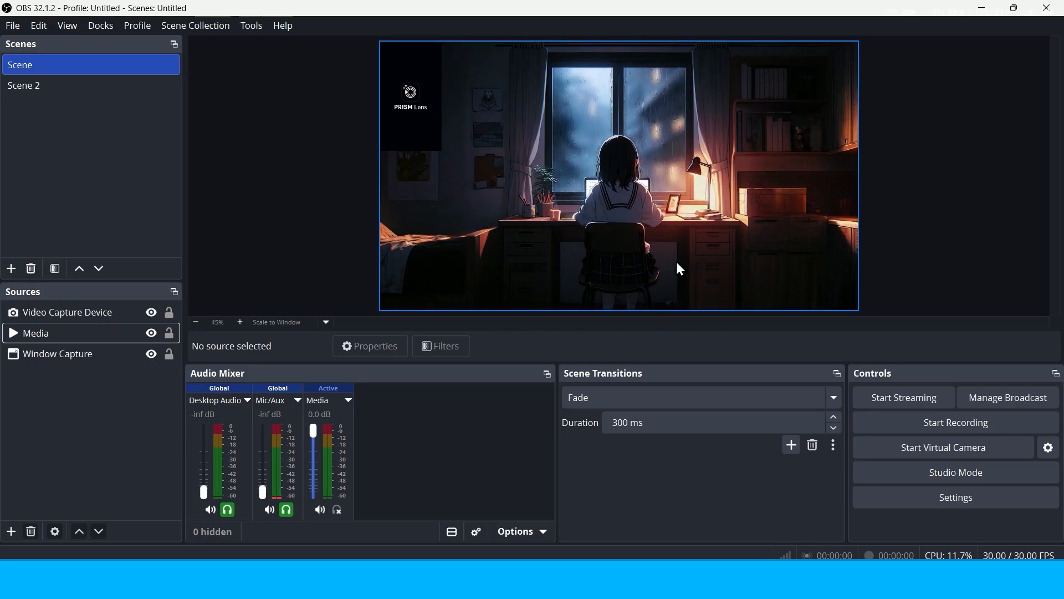
Open the filters of the Media source and examine the available audio/video filter types without adding one.
{"action": "left_click", "coordinate": [613, 242]}
{"action": "right_click", "coordinate": [34, 332]}
{"action": "left_click", "coordinate": [35, 332]}
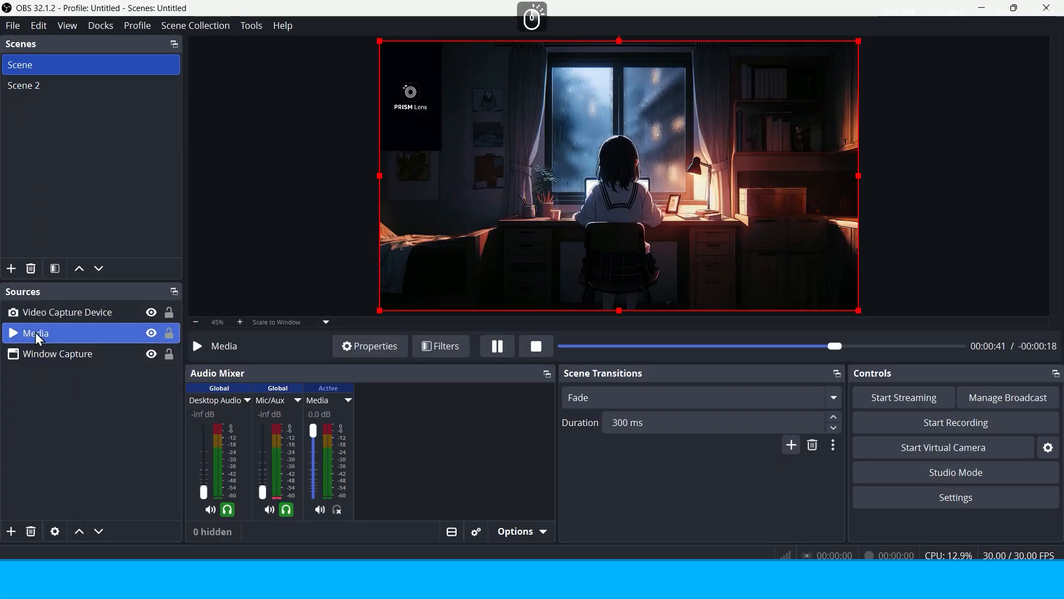
{"action": "right_click", "coordinate": [35, 332]}
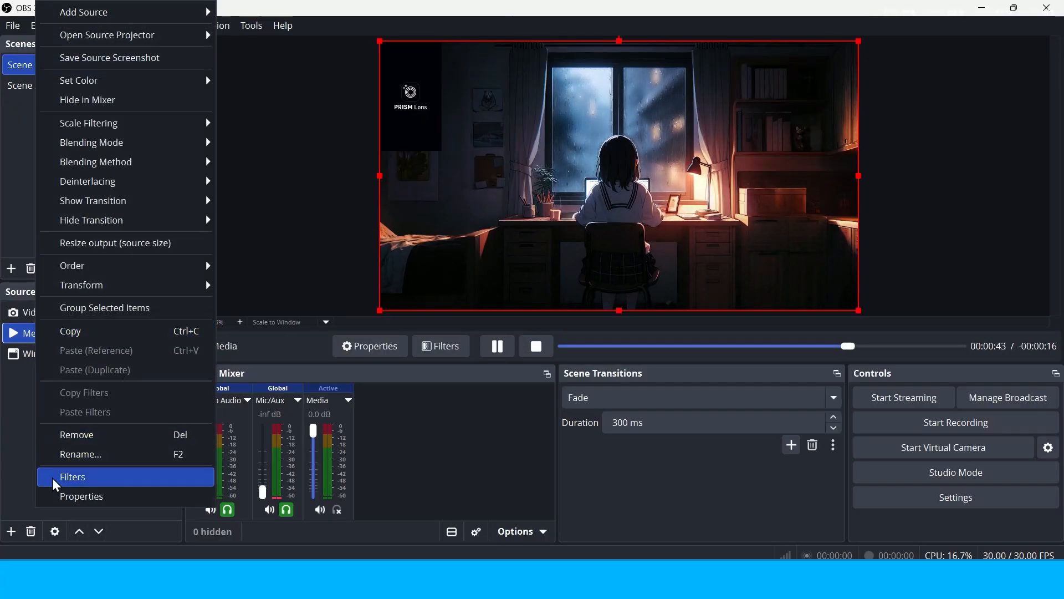
{"action": "left_click", "coordinate": [76, 477]}
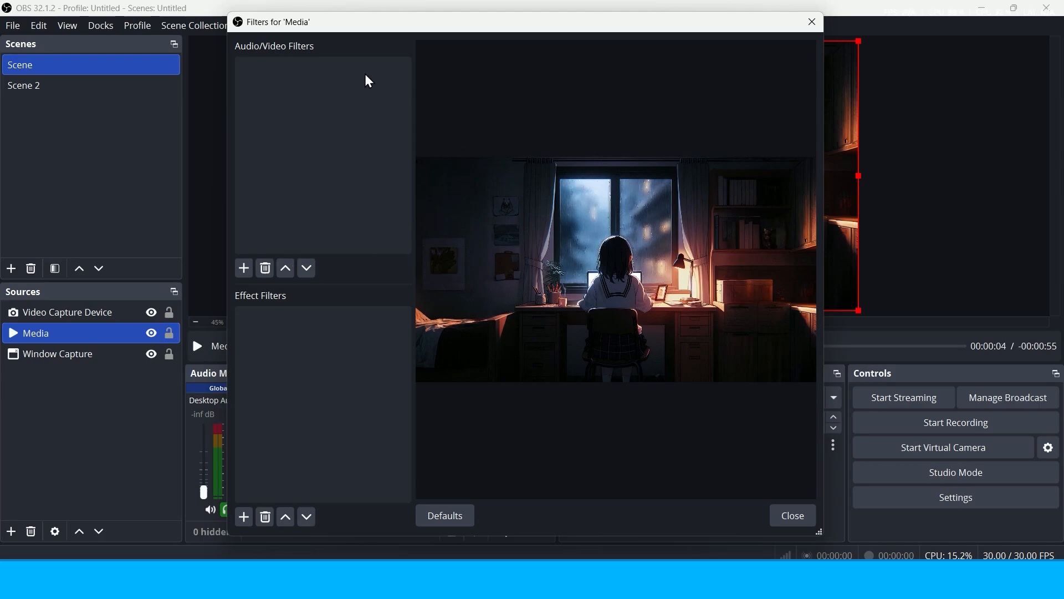
{"action": "left_click", "coordinate": [245, 270]}
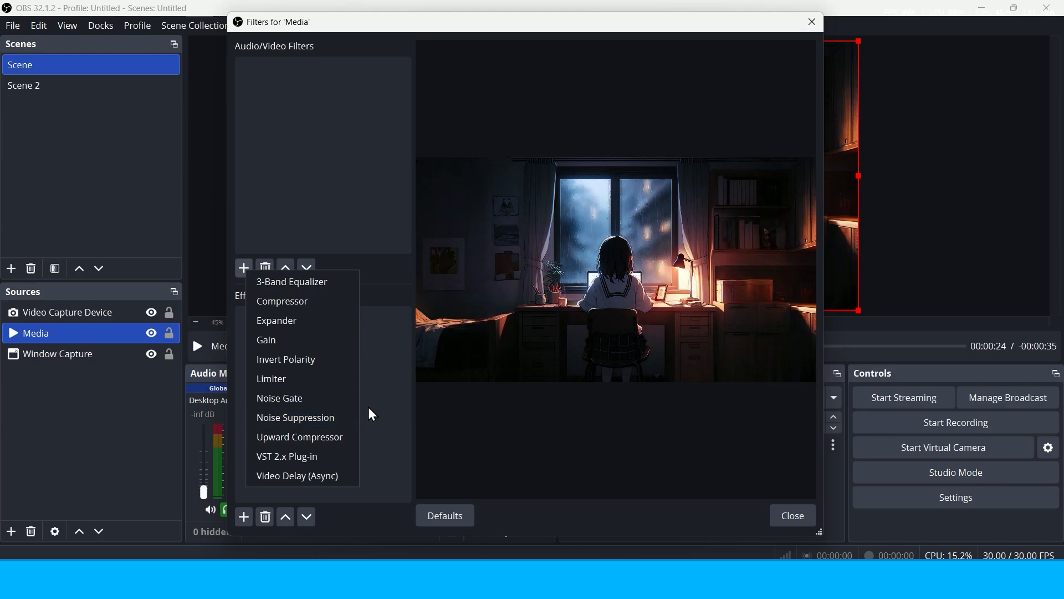
{"action": "left_click", "coordinate": [388, 408]}
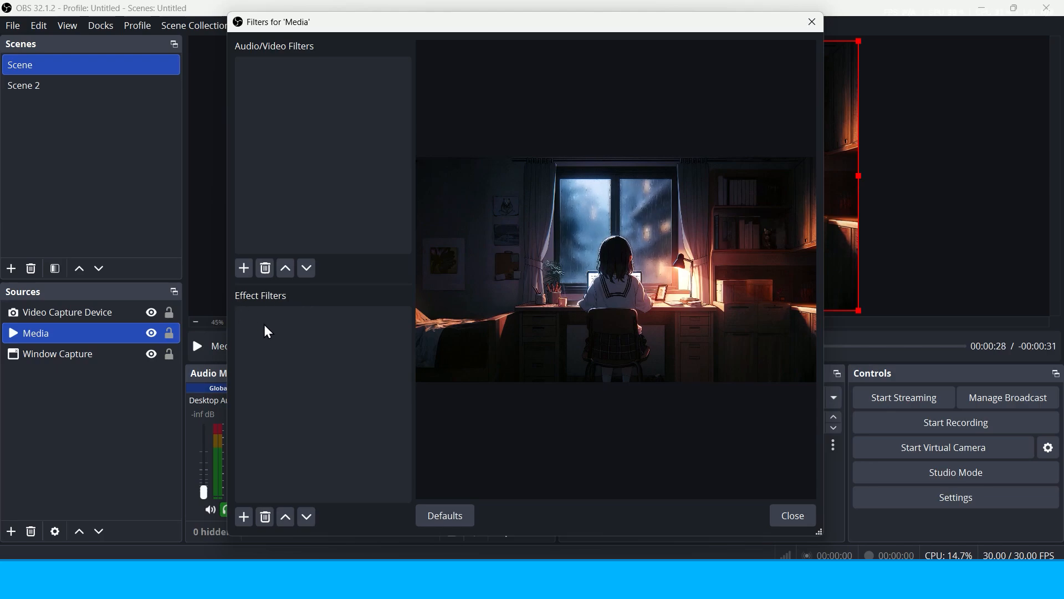
Add a Chroma Key effect filter to the Media source under its default name.
{"action": "left_click", "coordinate": [242, 518]}
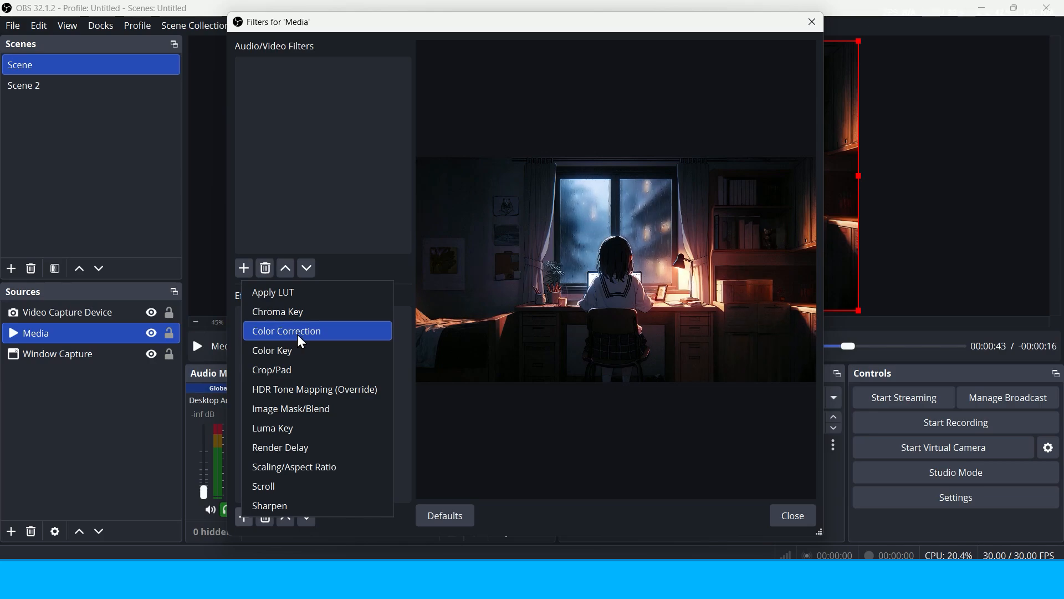
{"action": "left_click", "coordinate": [291, 313]}
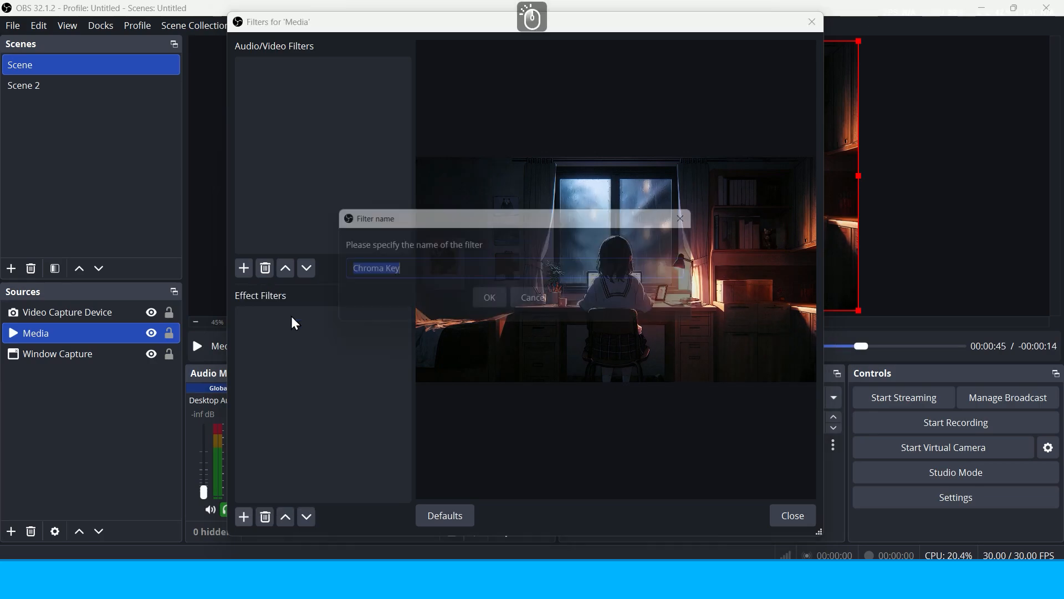
{"action": "left_click", "coordinate": [495, 299]}
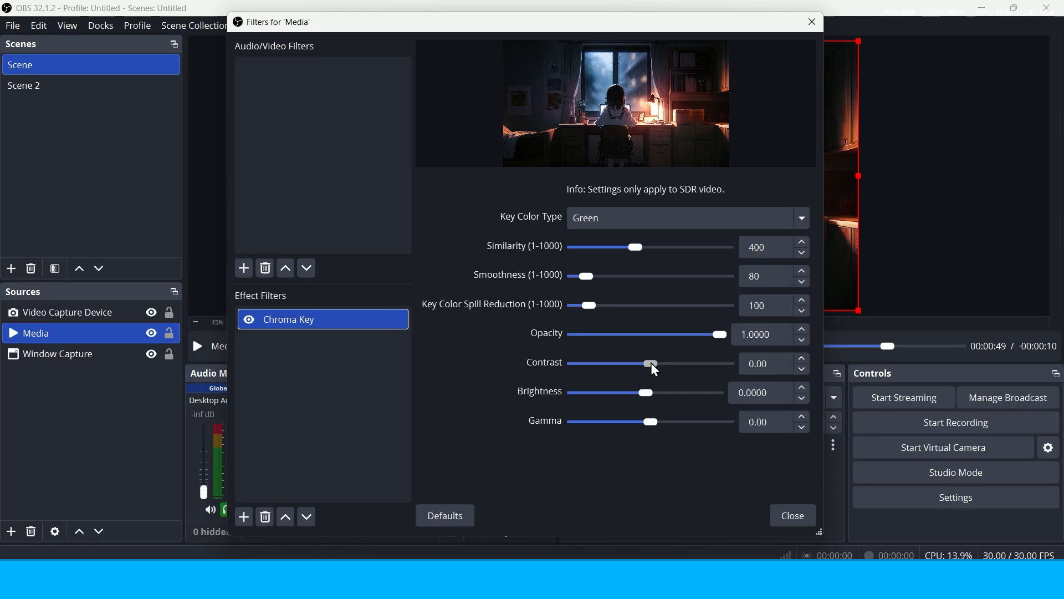
Set the Chroma Key filter's contrast to 2.38, opacity to 0.9431, similarity to 330, smoothness to 96 and gamma to -0.06.
{"action": "left_click_drag", "start_coordinate": [651, 362], "coordinate": [701, 370]}
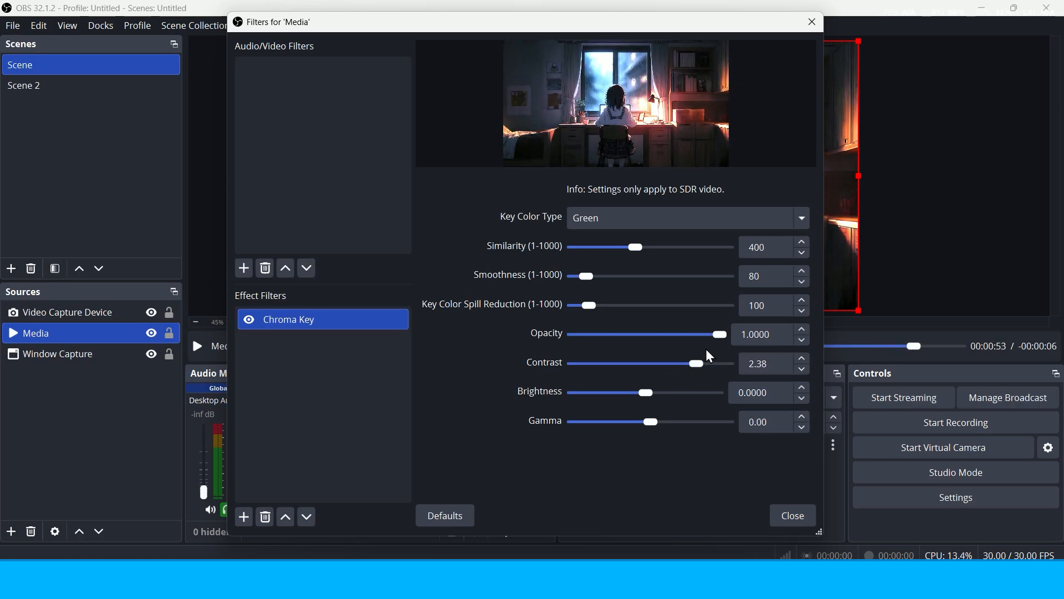
{"action": "mouse_move", "coordinate": [713, 334]}
{"action": "left_mouse_down"}
{"action": "mouse_move", "coordinate": [681, 333]}
{"action": "mouse_move", "coordinate": [713, 334]}
{"action": "left_mouse_up"}
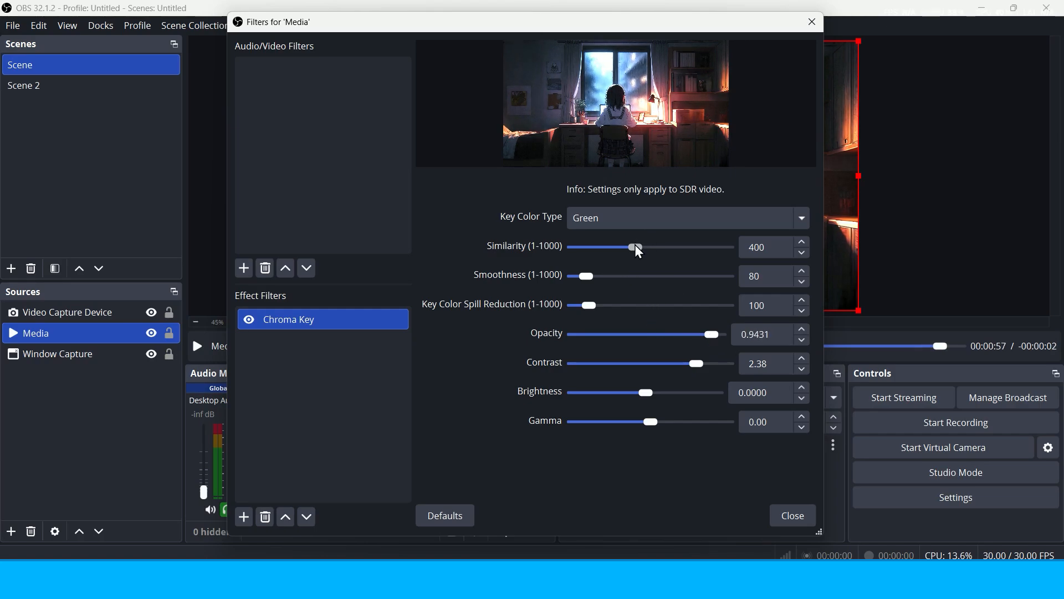
{"action": "left_click_drag", "start_coordinate": [636, 245], "coordinate": [586, 278]}
{"action": "mouse_move", "coordinate": [651, 415]}
{"action": "left_mouse_down"}
{"action": "mouse_move", "coordinate": [684, 421]}
{"action": "mouse_move", "coordinate": [634, 423]}
{"action": "mouse_move", "coordinate": [647, 425]}
{"action": "left_mouse_up"}
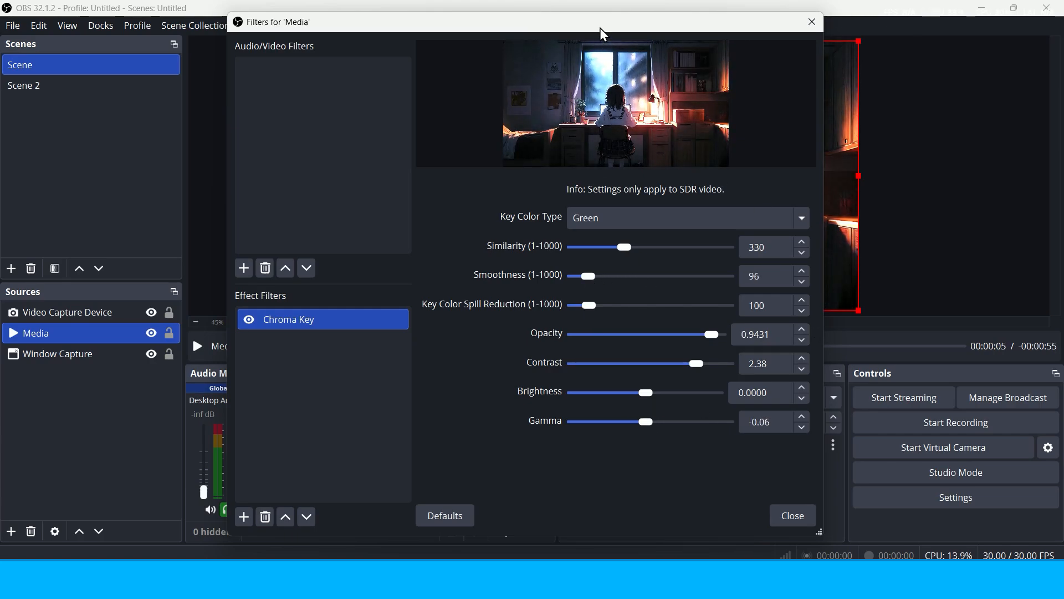
Reposition the filters window to reveal the preview and set the Chroma Key similarity to 289.
{"action": "left_click_drag", "start_coordinate": [600, 28], "coordinate": [395, 145]}
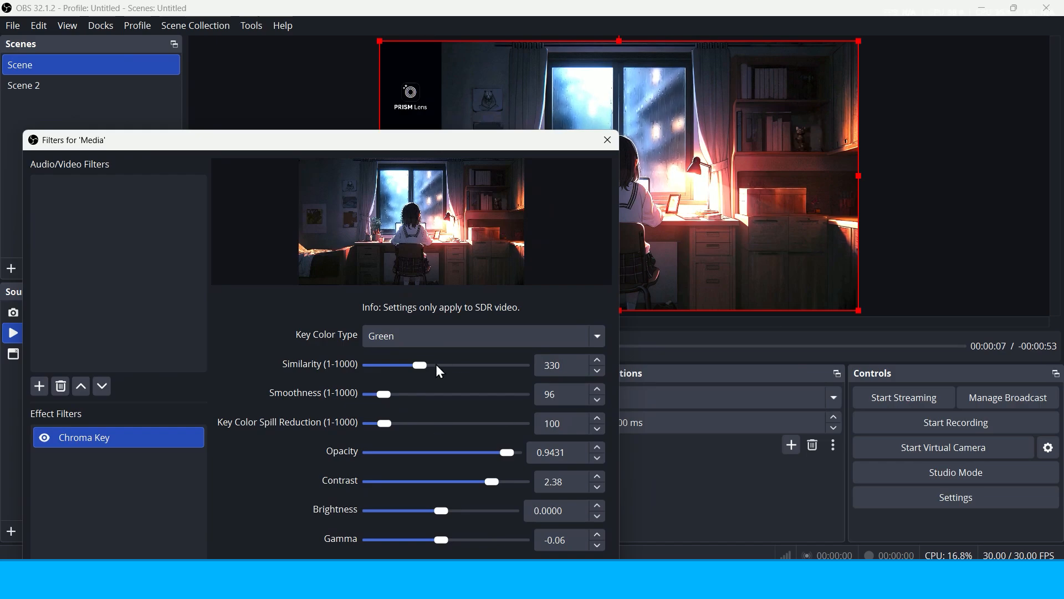
{"action": "left_click_drag", "start_coordinate": [436, 364], "coordinate": [418, 284]}
{"action": "left_click_drag", "start_coordinate": [404, 144], "coordinate": [637, 38]}
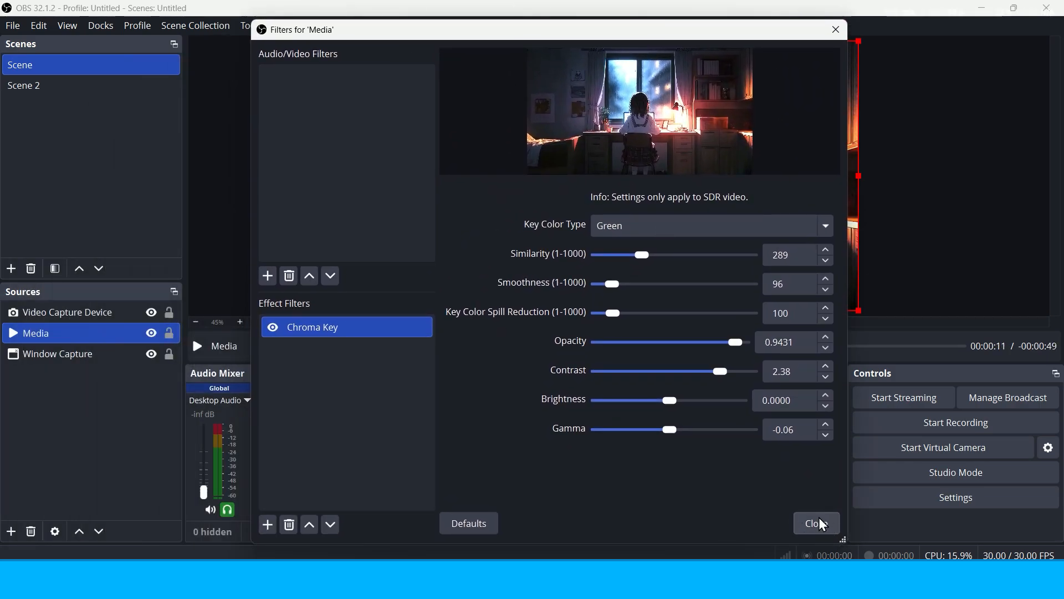
Remove the Chroma Key filter from the Media source and confirm the removal.
{"action": "left_click", "coordinate": [315, 331]}
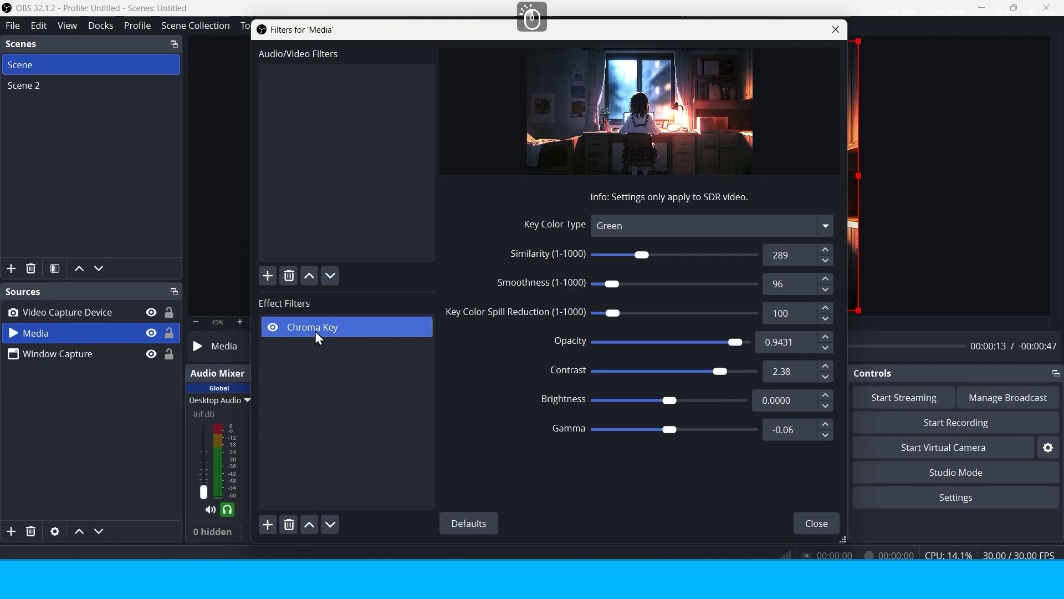
{"action": "left_click", "coordinate": [290, 524]}
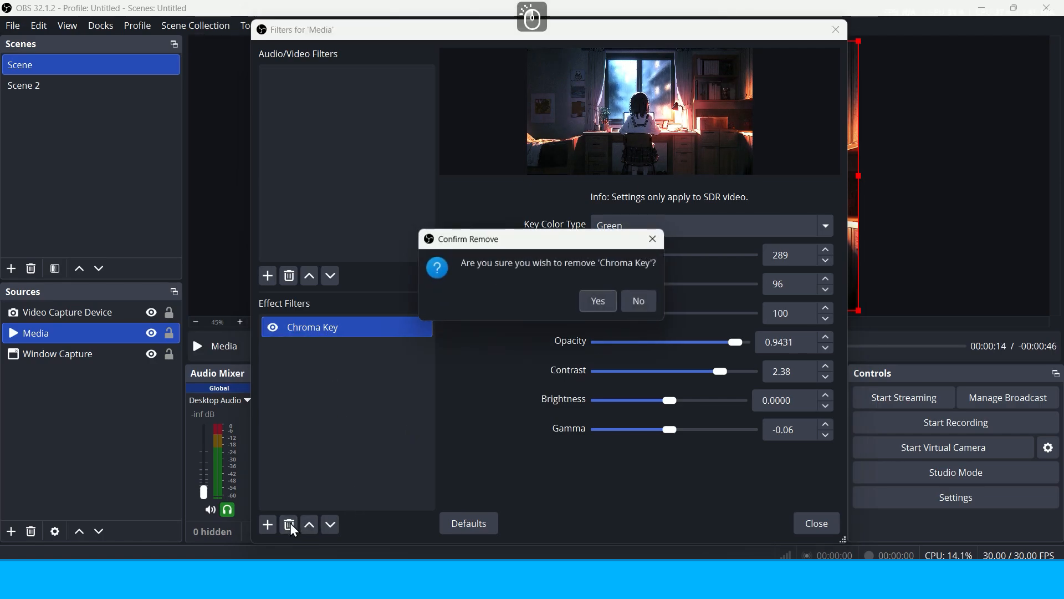
{"action": "left_click", "coordinate": [605, 302]}
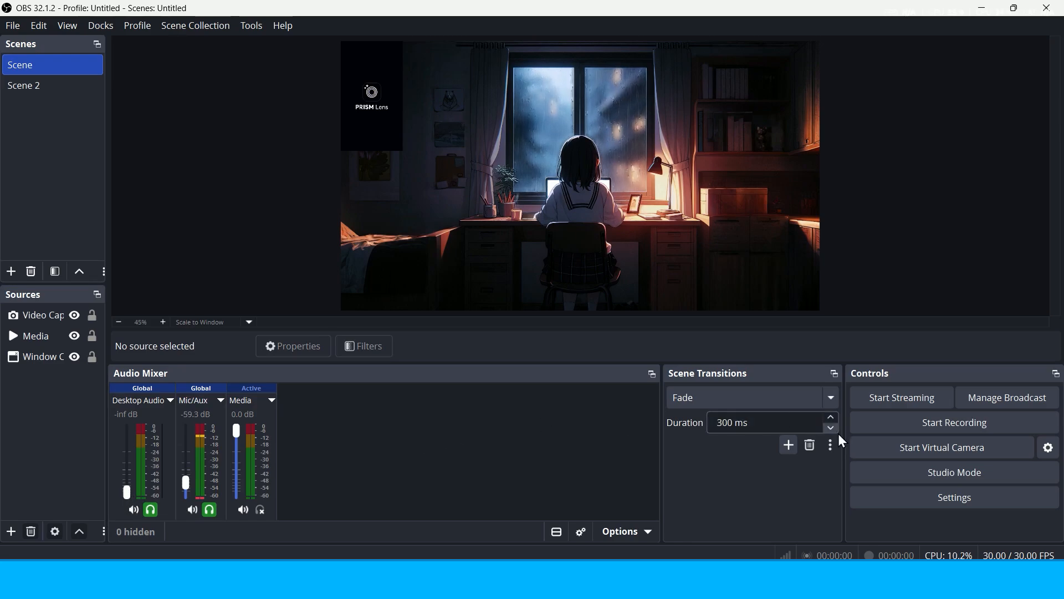
{"action": "left_click", "coordinate": [1059, 488]}
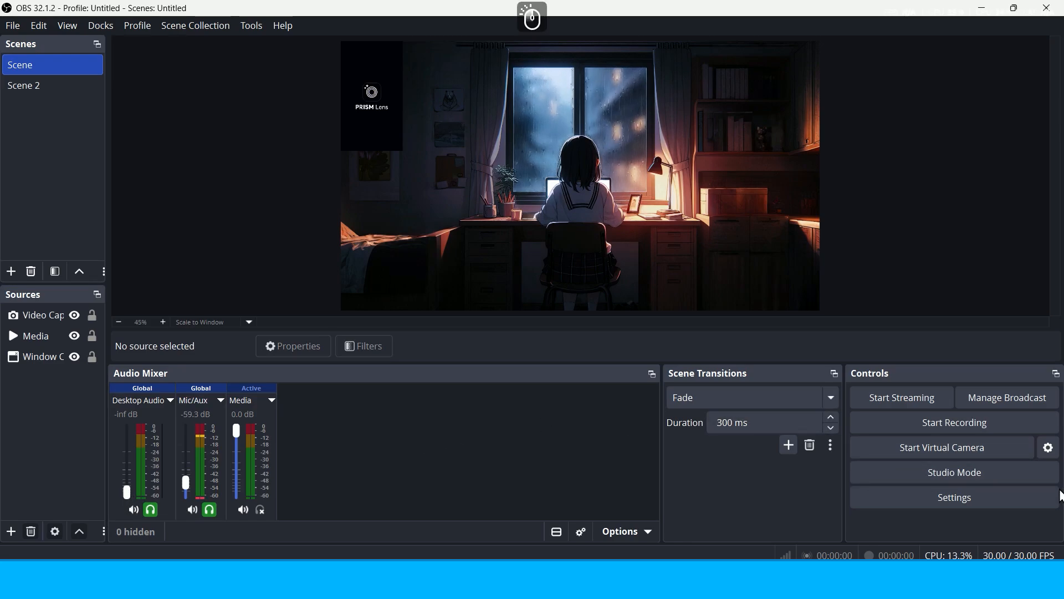
Review the audio settings, keep the Mic/Auxiliary Audio device on Default and accept the settings.
{"action": "left_click", "coordinate": [942, 503]}
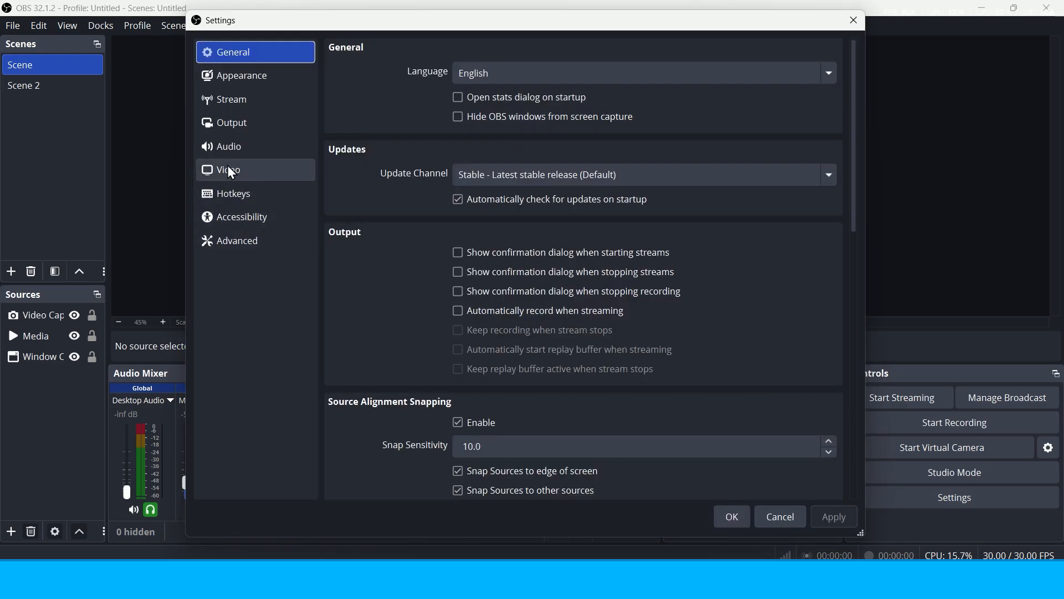
{"action": "left_click", "coordinate": [228, 150]}
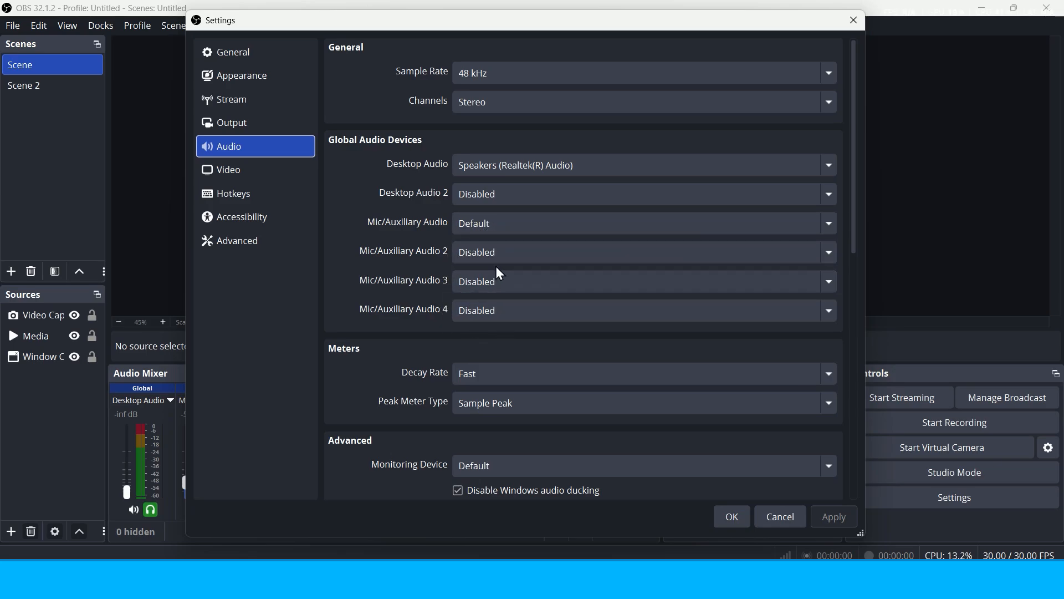
{"action": "left_click", "coordinate": [474, 222]}
{"action": "left_click", "coordinate": [475, 225]}
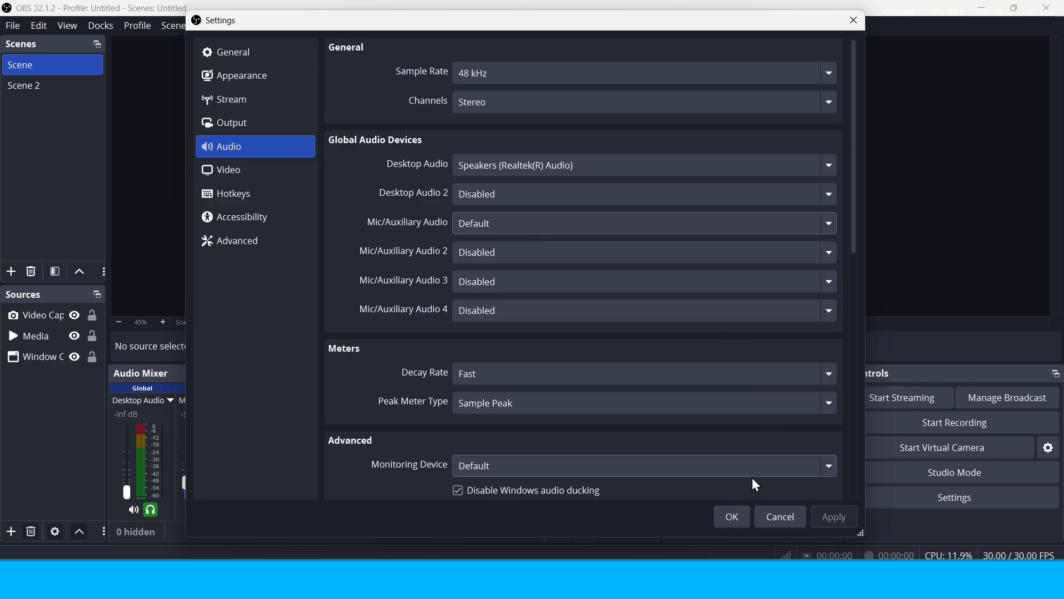
{"action": "left_click", "coordinate": [733, 516]}
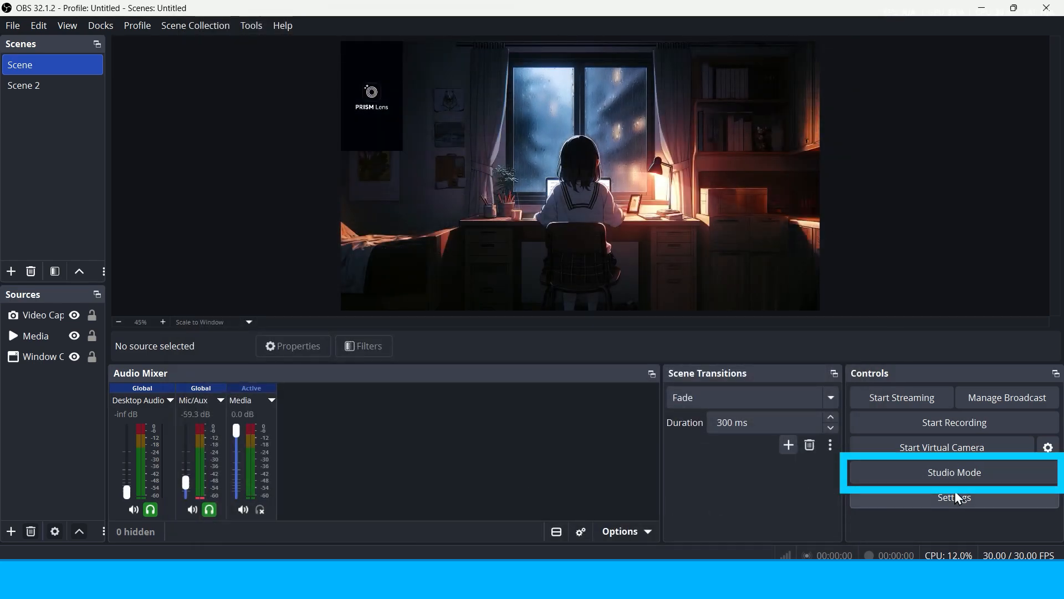
Enable Studio Mode and add a new Image source using WhatsApp Image 2026-05-30 at 7.07.38 PM.jpeg from Downloads.
{"action": "left_click", "coordinate": [939, 470]}
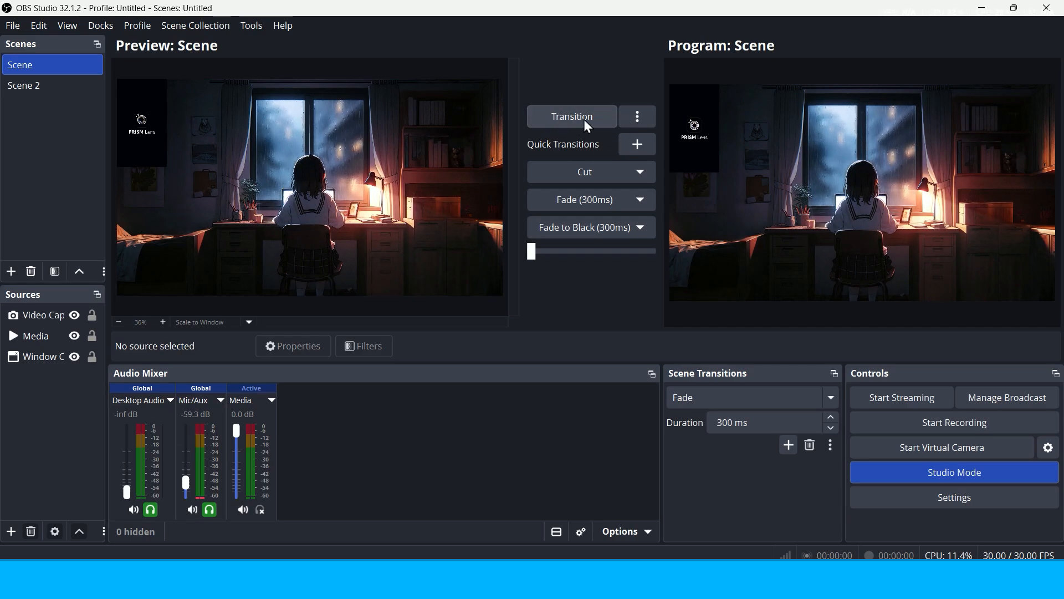
{"action": "left_click", "coordinate": [10, 531]}
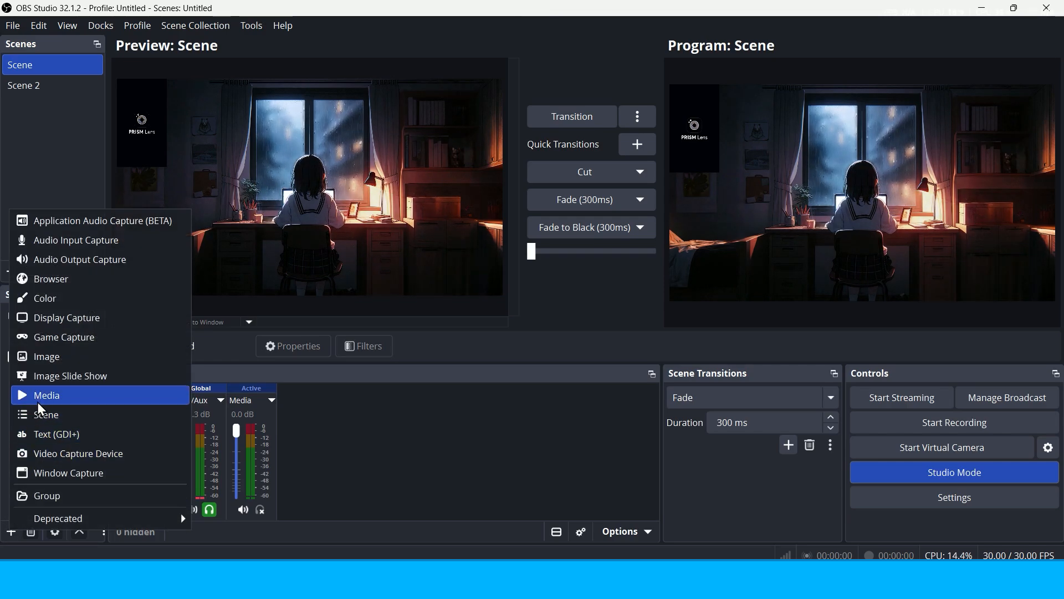
{"action": "left_click", "coordinate": [44, 356]}
{"action": "left_click", "coordinate": [565, 371]}
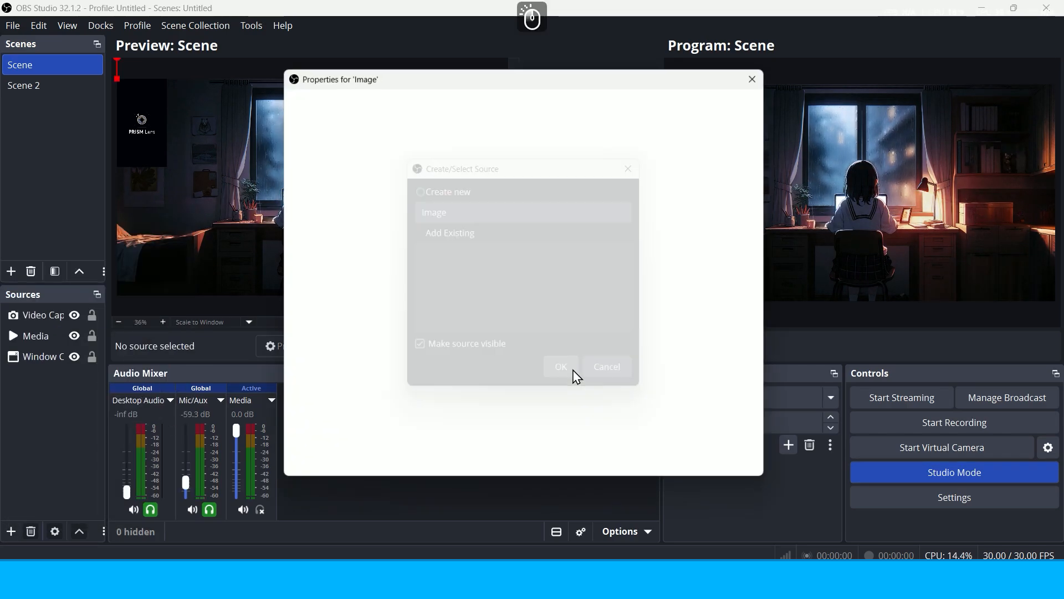
{"action": "left_click", "coordinate": [747, 291]}
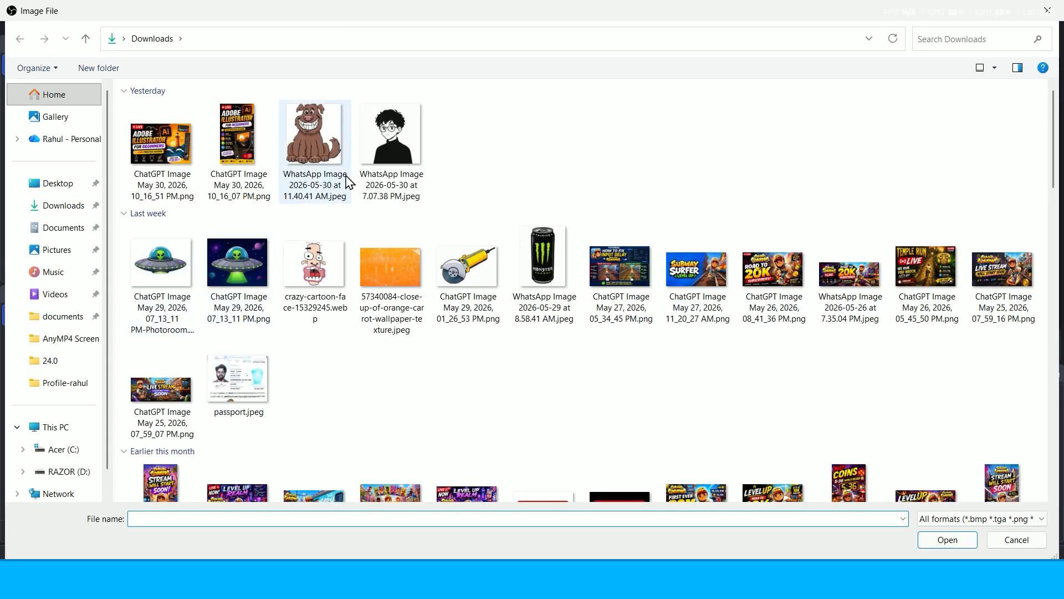
{"action": "left_click", "coordinate": [390, 145]}
{"action": "left_click", "coordinate": [947, 540]}
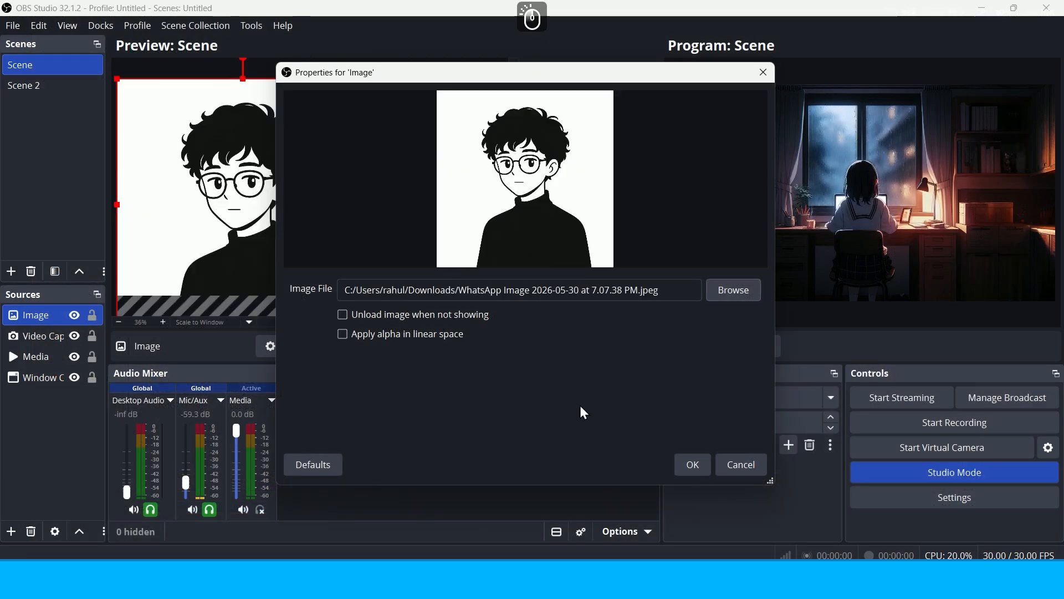
{"action": "left_click", "coordinate": [705, 469]}
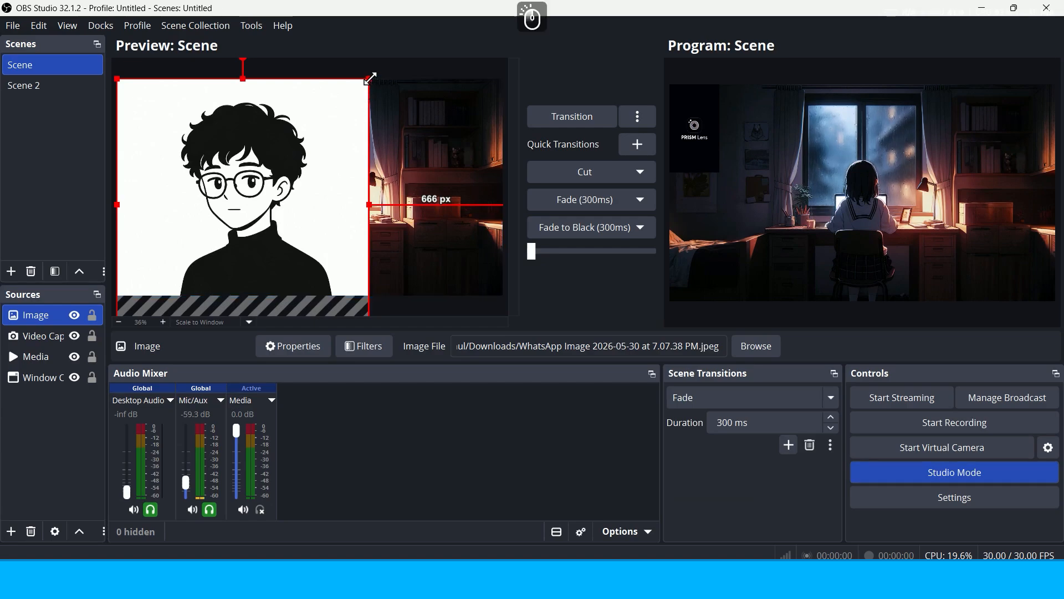
Shrink the image into the canvas's lower-left corner, about 525 px below the top edge, and transition the preview to the program output.
{"action": "left_click_drag", "start_coordinate": [370, 78], "coordinate": [229, 183]}
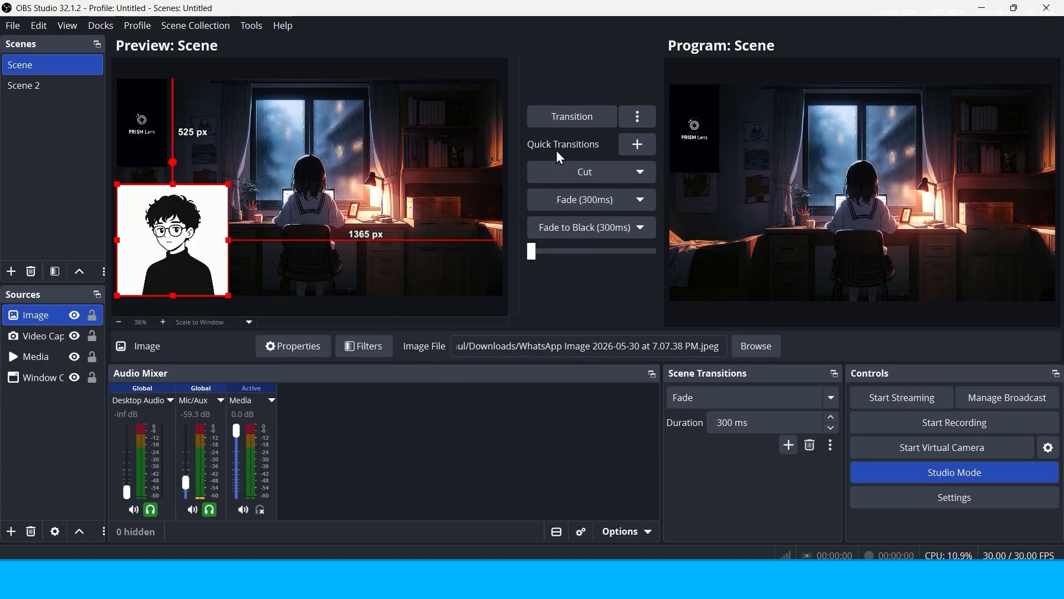
{"action": "left_click", "coordinate": [571, 119]}
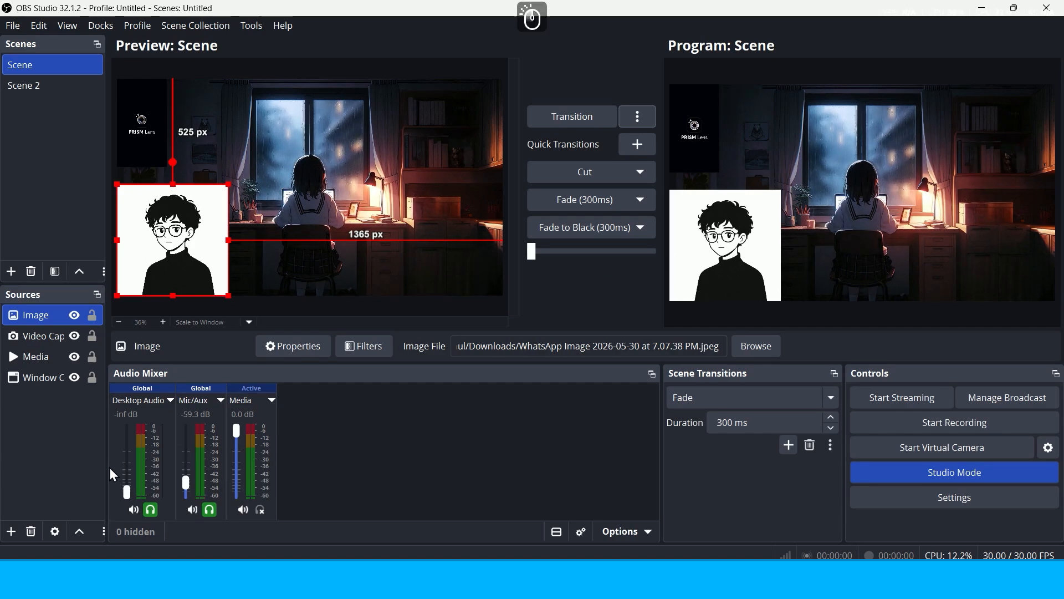
Hide the Image source in the preview scene and transition the change to the program output.
{"action": "left_click", "coordinate": [34, 448]}
{"action": "left_click", "coordinate": [35, 313]}
{"action": "right_click", "coordinate": [34, 313]}
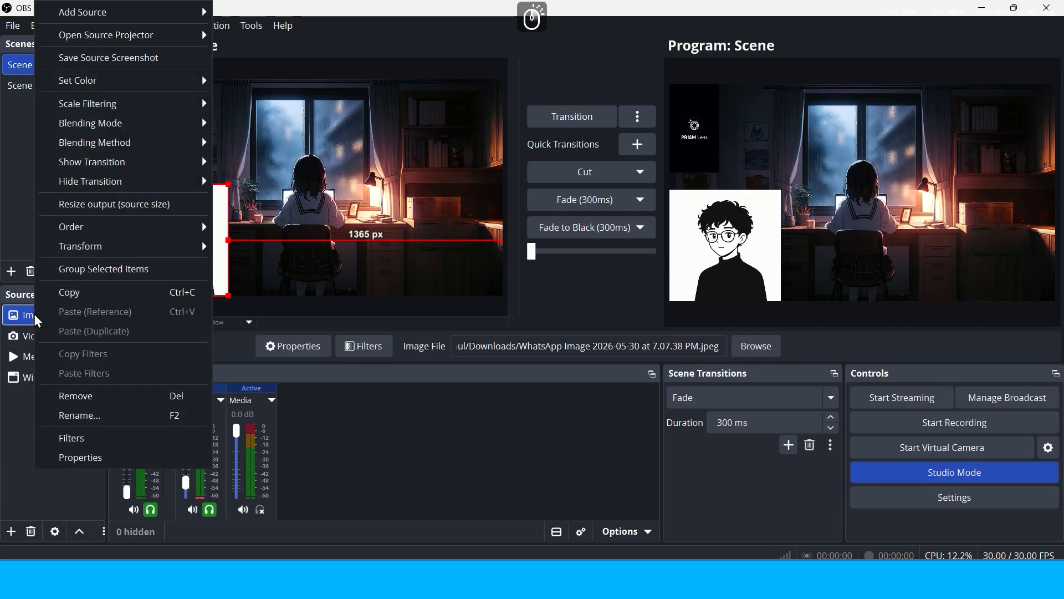
{"action": "left_click", "coordinate": [13, 453]}
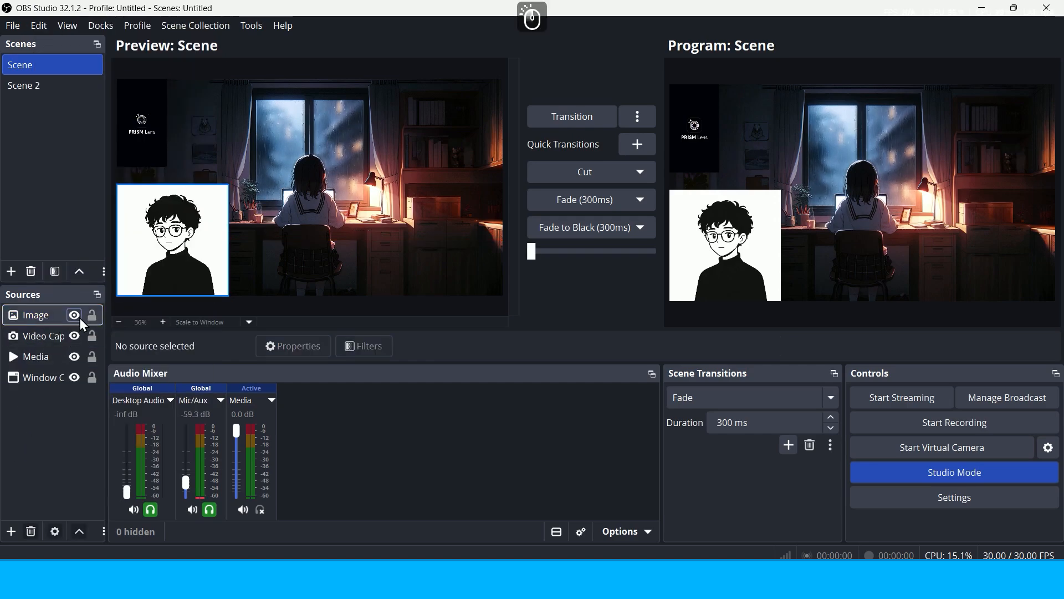
{"action": "left_click", "coordinate": [76, 315]}
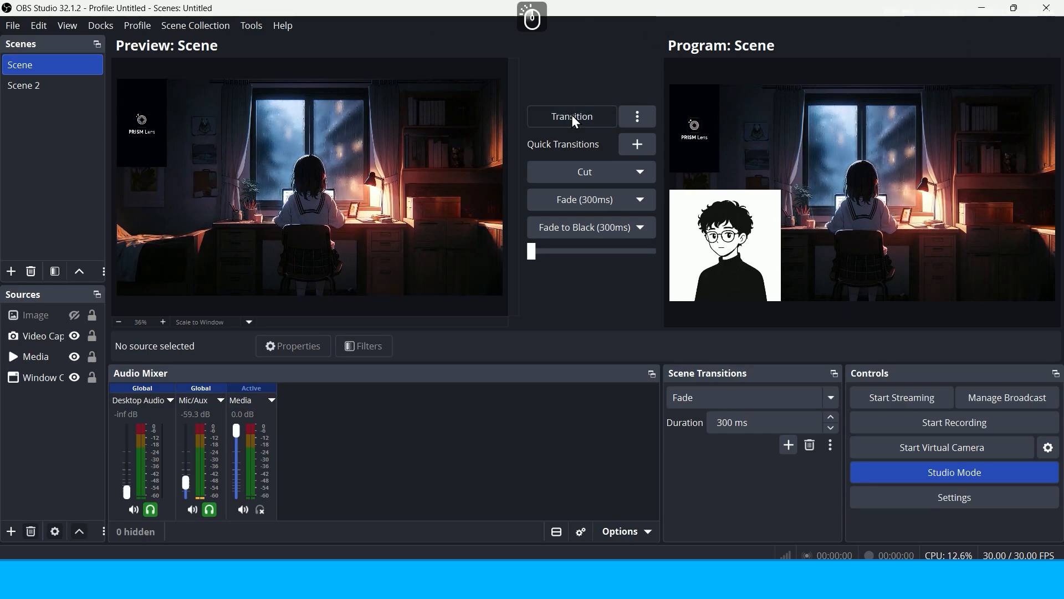
{"action": "left_click", "coordinate": [572, 116]}
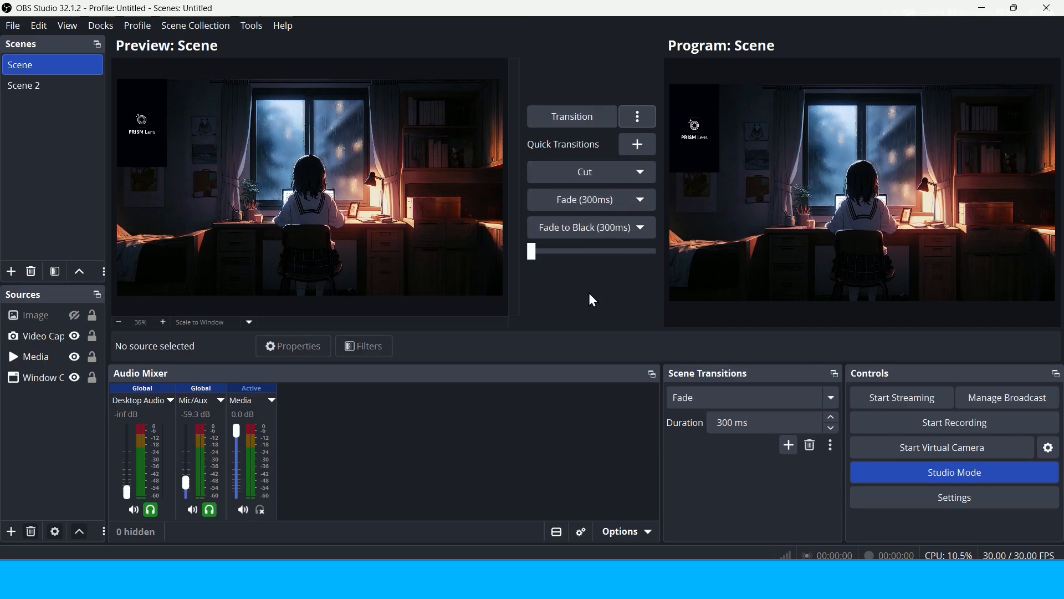
Turn off Studio Mode and try to start streaming, continuing to the YouTube broadcast setup.
{"action": "left_click", "coordinate": [944, 475]}
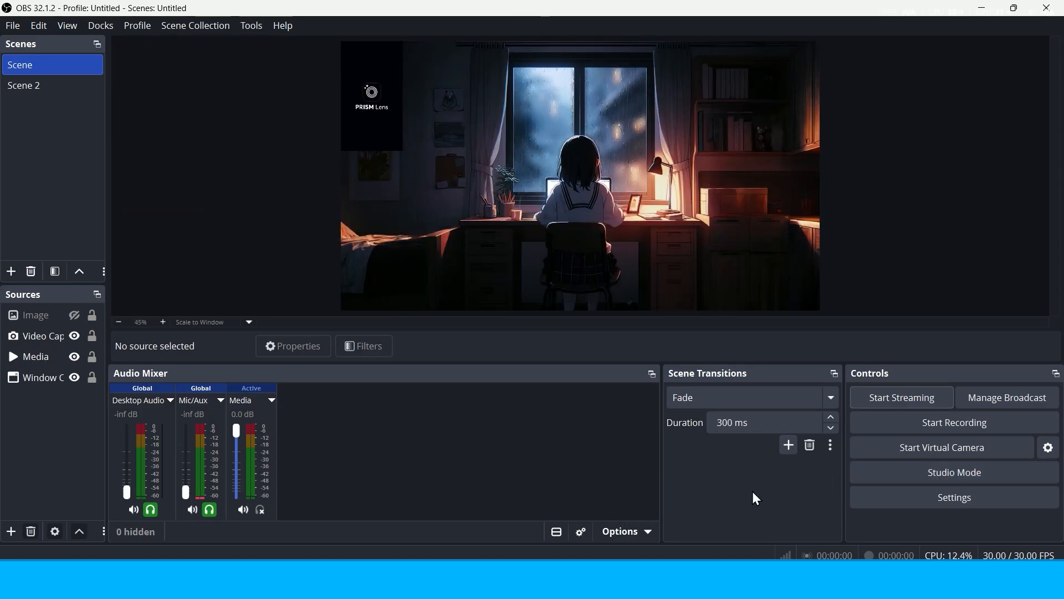
{"action": "left_click", "coordinate": [904, 396]}
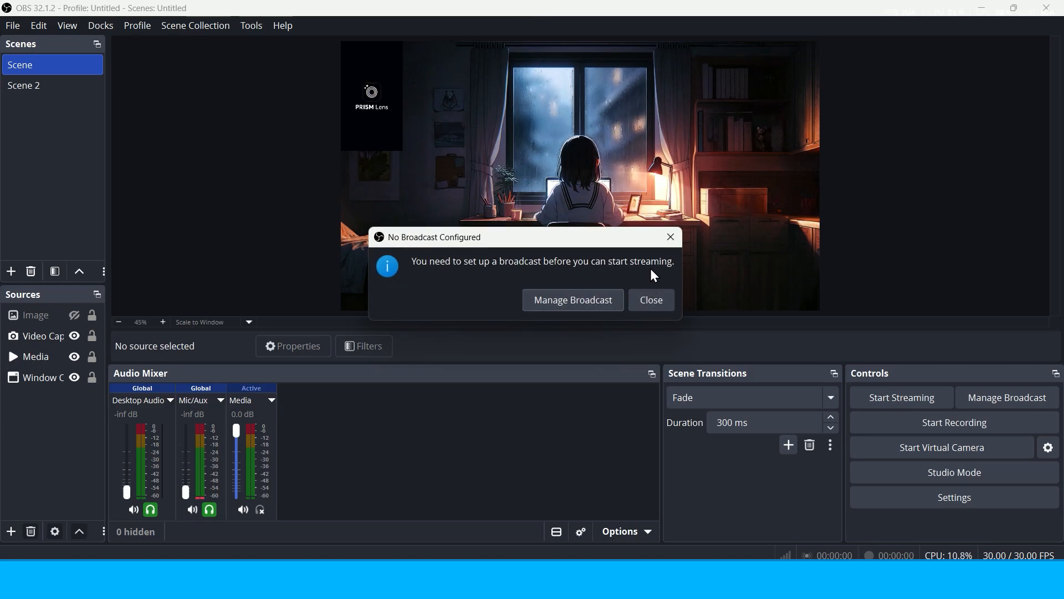
{"action": "left_click", "coordinate": [570, 302]}
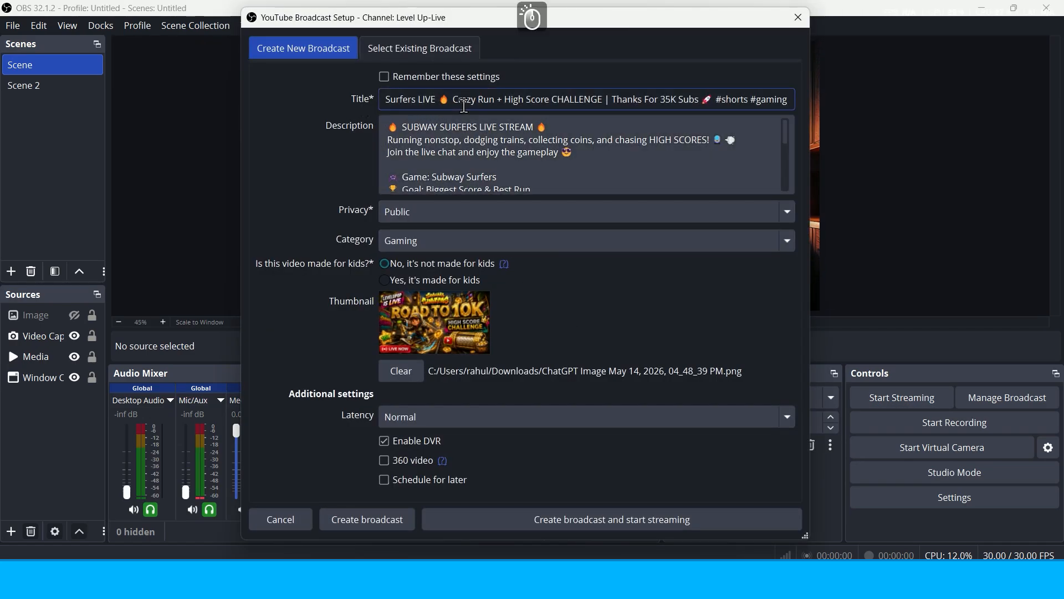
Examine the new broadcast's description, privacy choices and category choices, keeping Public and Gaming.
{"action": "double_click", "coordinate": [454, 140]}
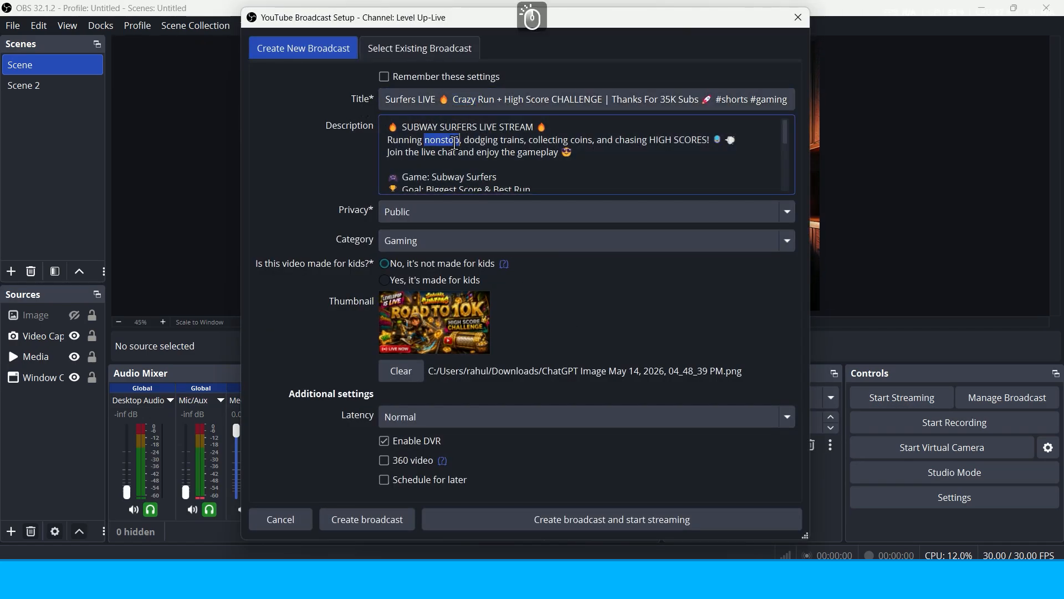
{"action": "left_click", "coordinate": [405, 216]}
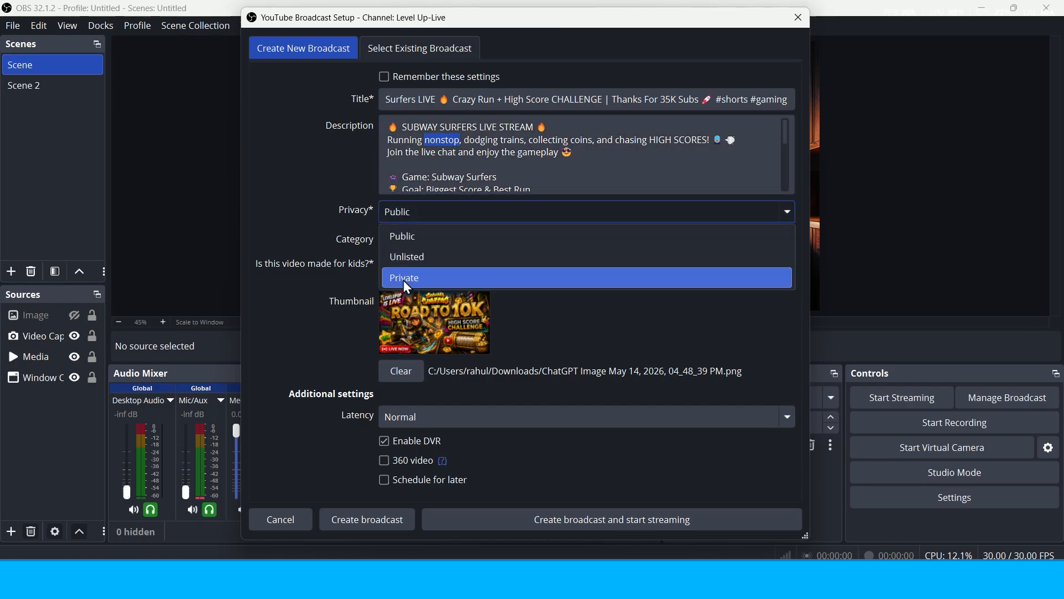
{"action": "left_click", "coordinate": [418, 221]}
{"action": "left_click", "coordinate": [424, 235]}
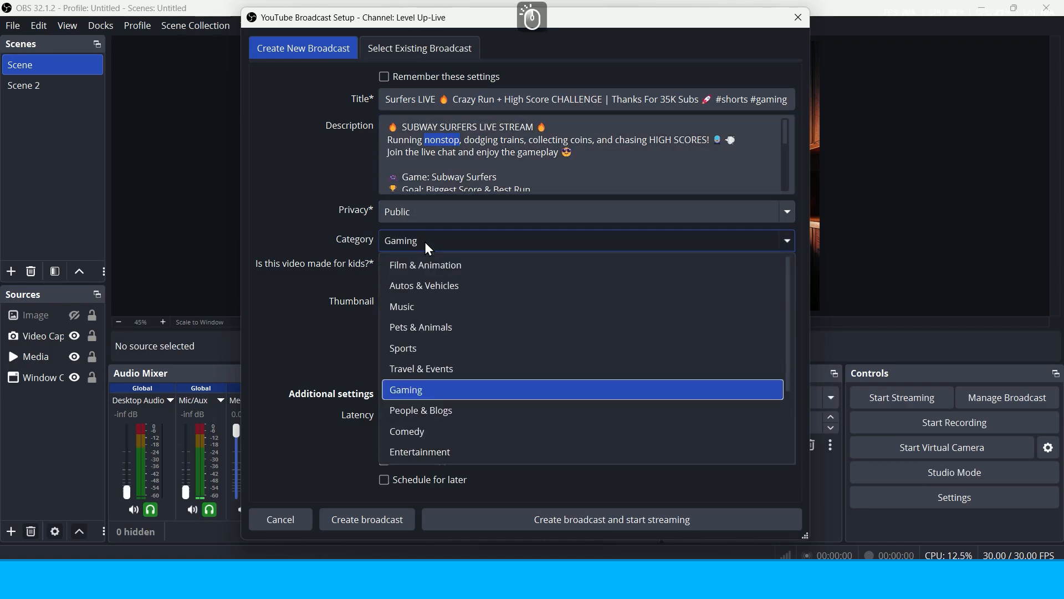
{"action": "left_click", "coordinate": [426, 243]}
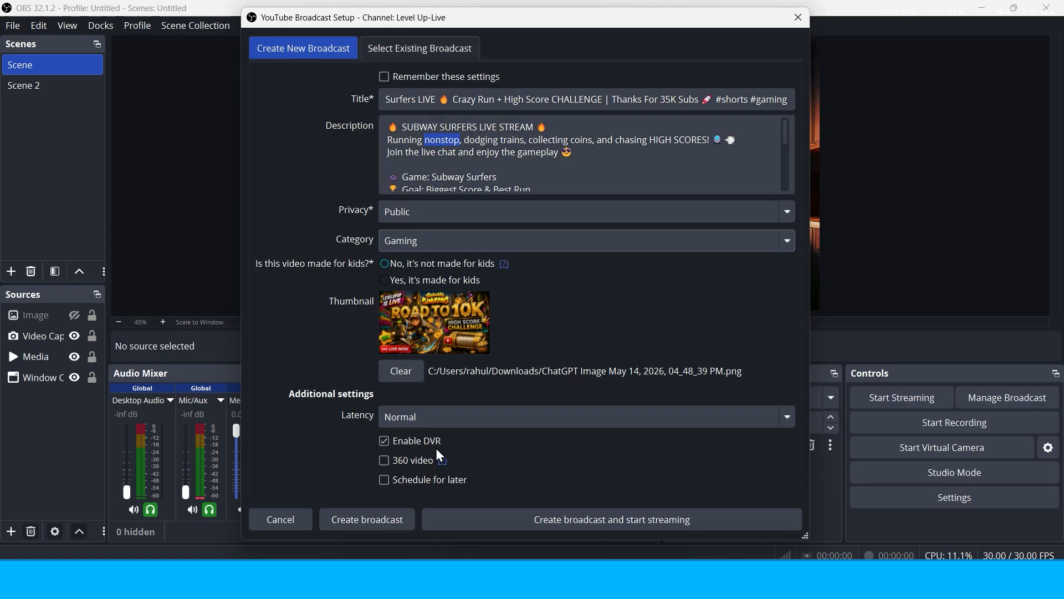
Enable remembering the broadcast settings, view the existing broadcasts and cancel the broadcast setup.
{"action": "left_click", "coordinate": [384, 76]}
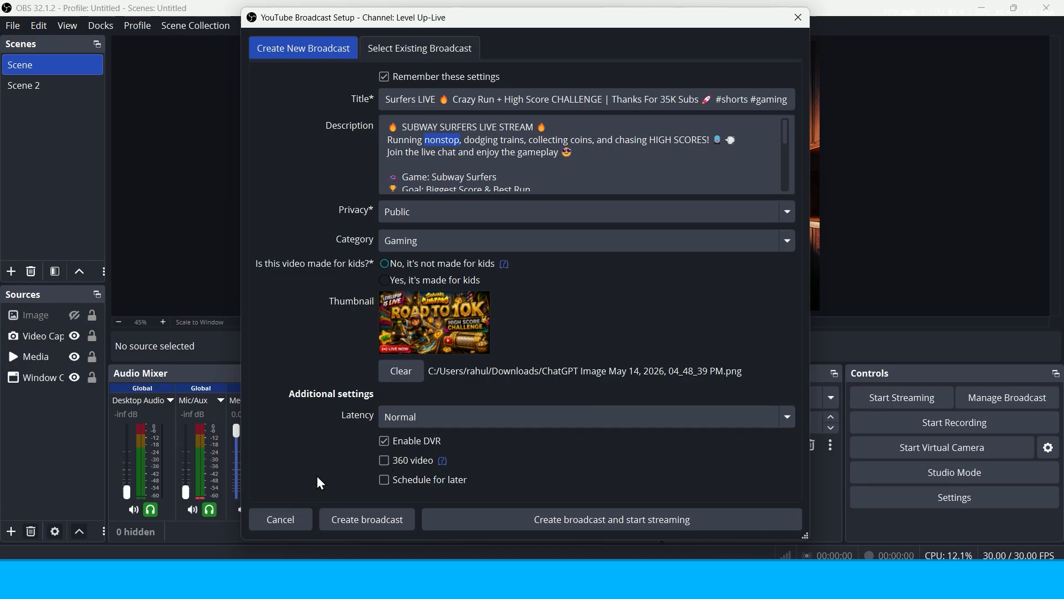
{"action": "left_click", "coordinate": [402, 55]}
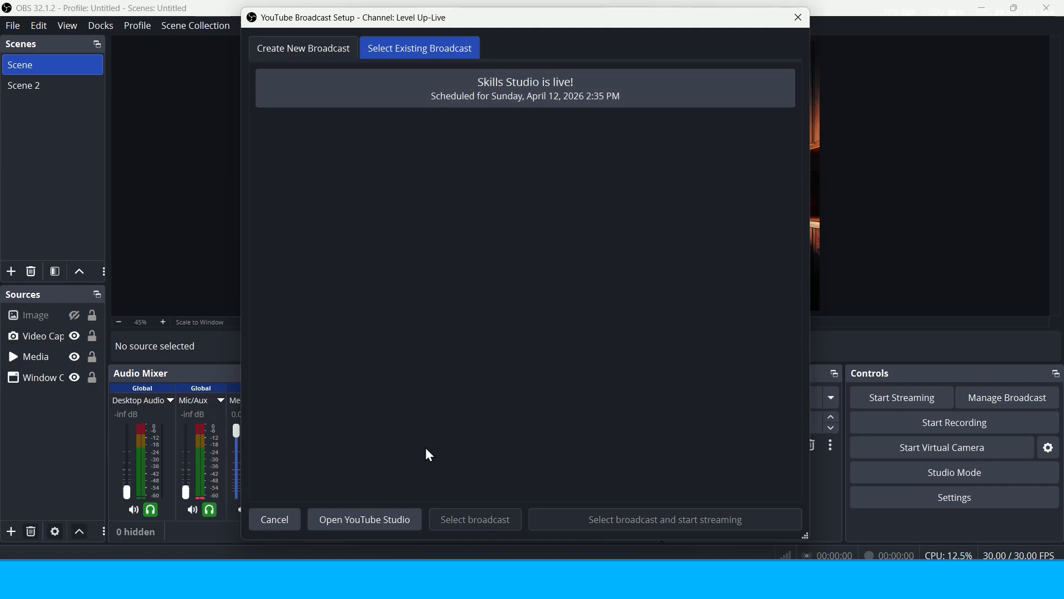
{"action": "left_click", "coordinate": [288, 518]}
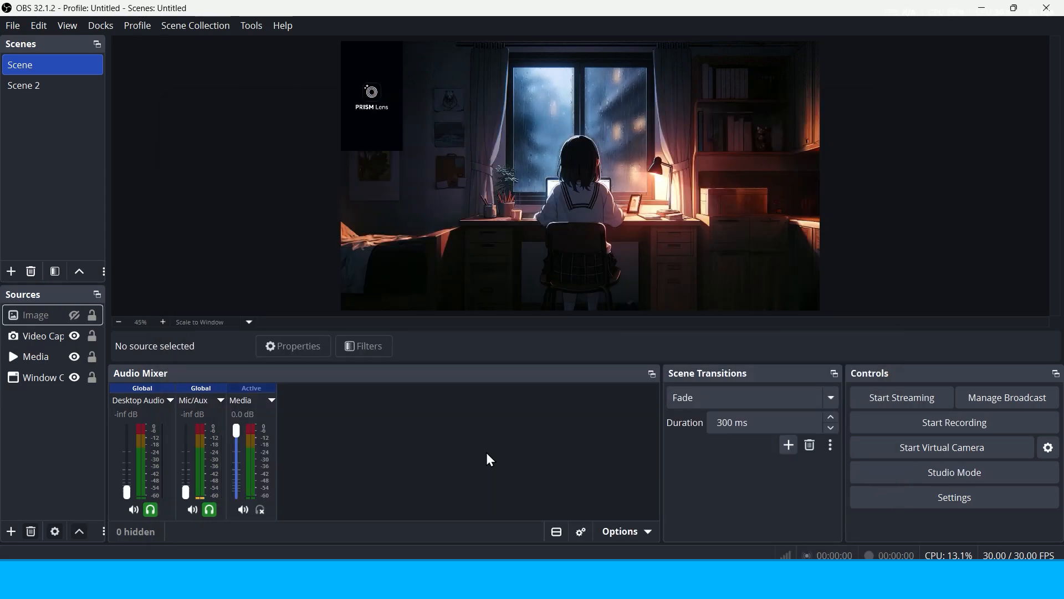